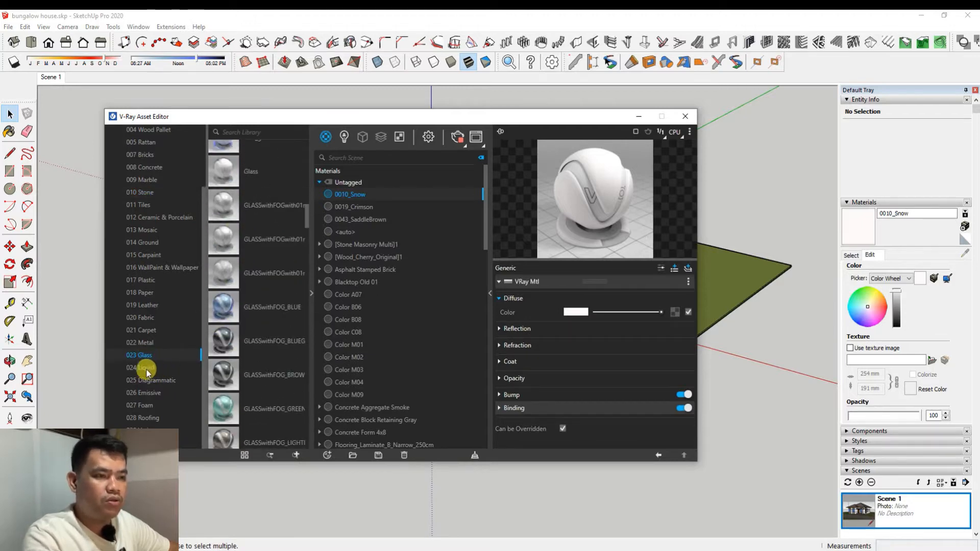
Look through the V-Ray material library's categories, including 024 Liquid and the wood categories
left_click(146, 368)
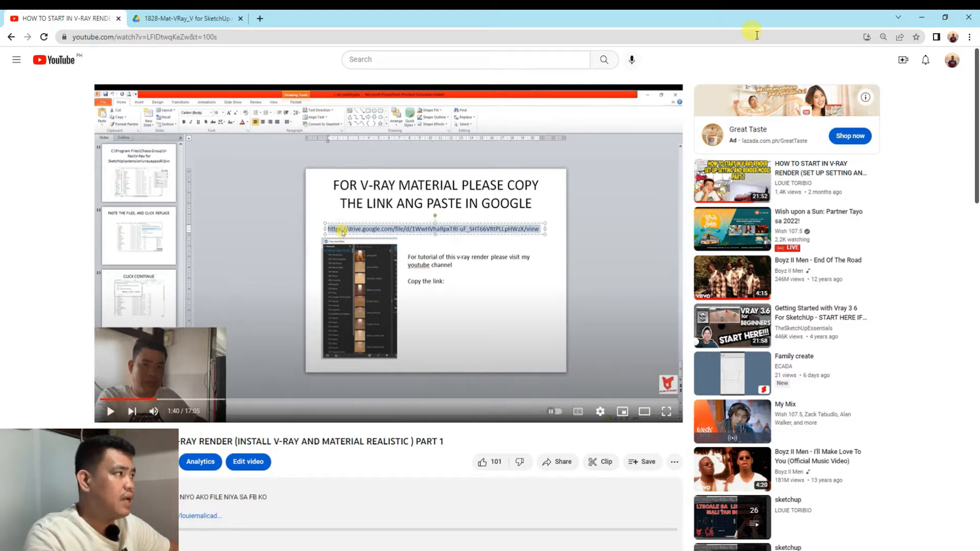
left_click(921, 20)
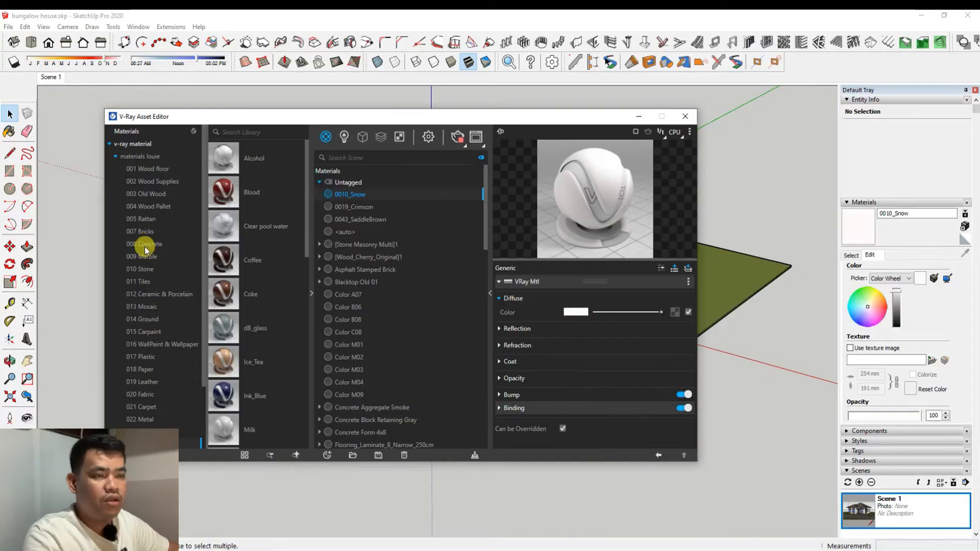
left_click(150, 169)
left_click(149, 207)
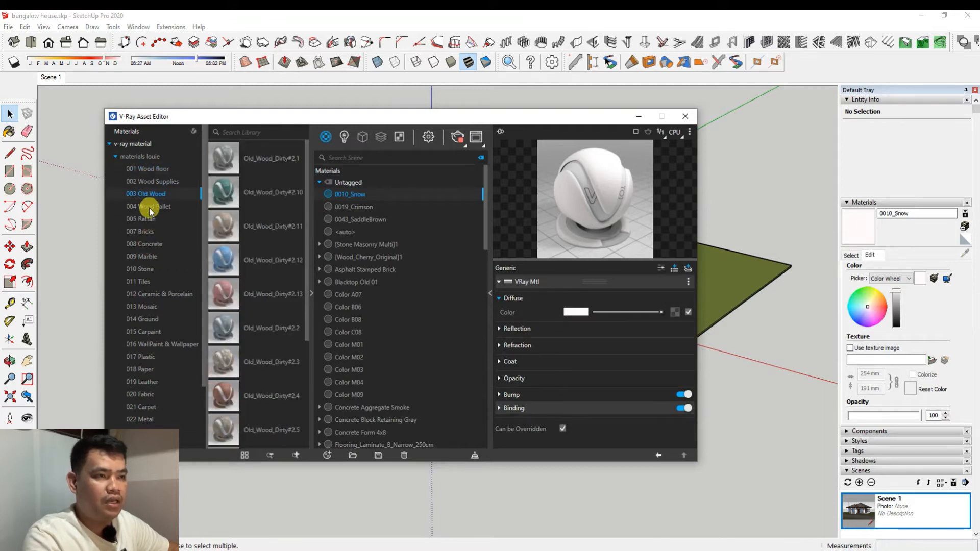
left_click(638, 119)
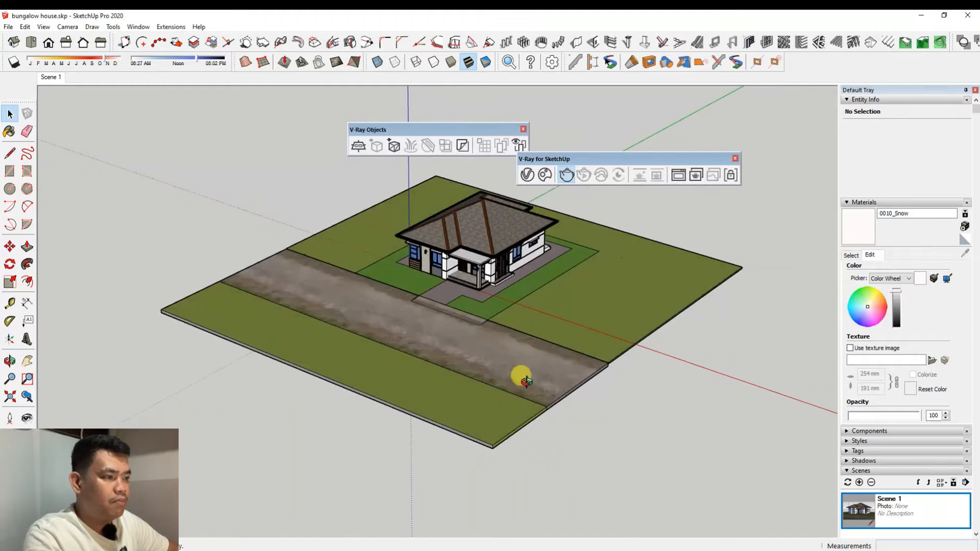
Check the separate ground faces on both sides of the road by selecting them one after another
left_click(404, 411)
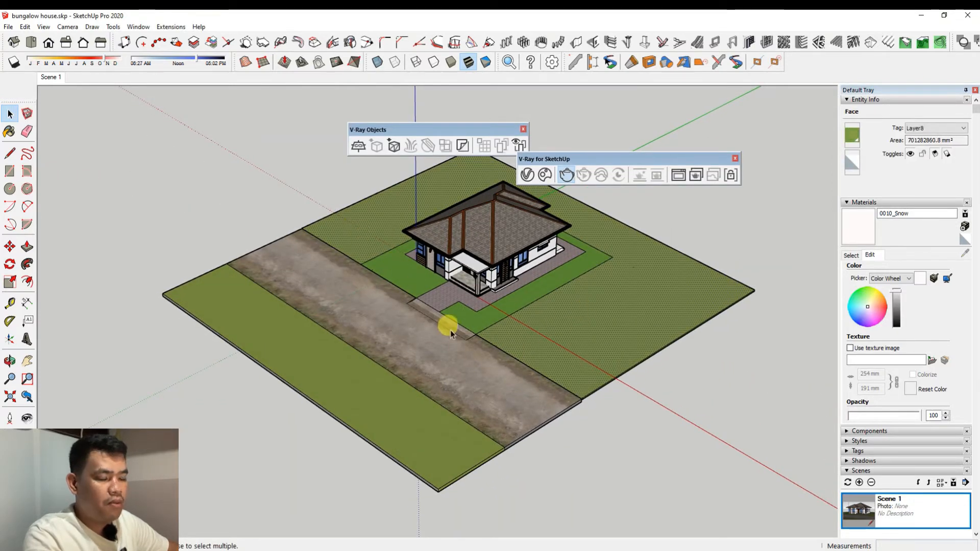
scroll(449, 322, "up", 1)
left_click(391, 387)
left_click(549, 335)
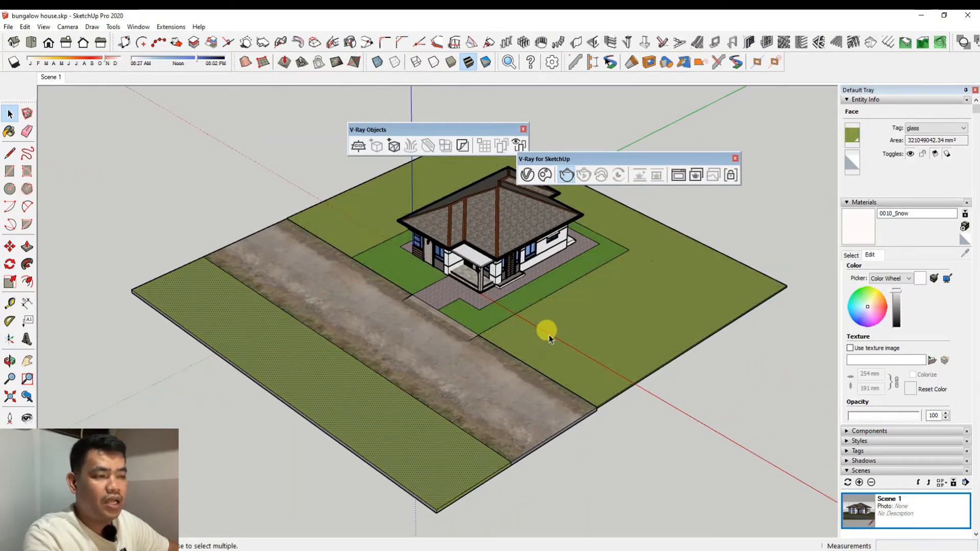
left_click(470, 384)
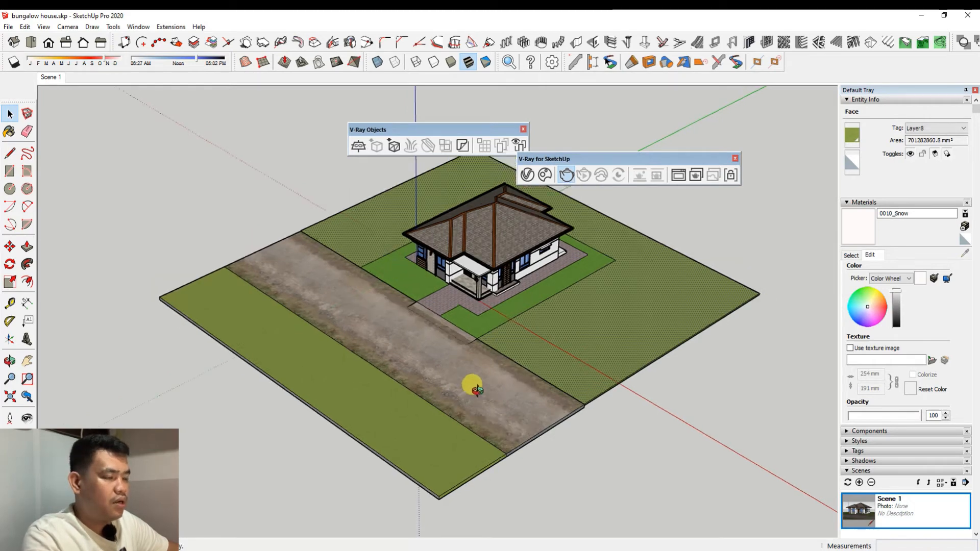
middle_click_drag(470, 384, 492, 378)
left_click(616, 448)
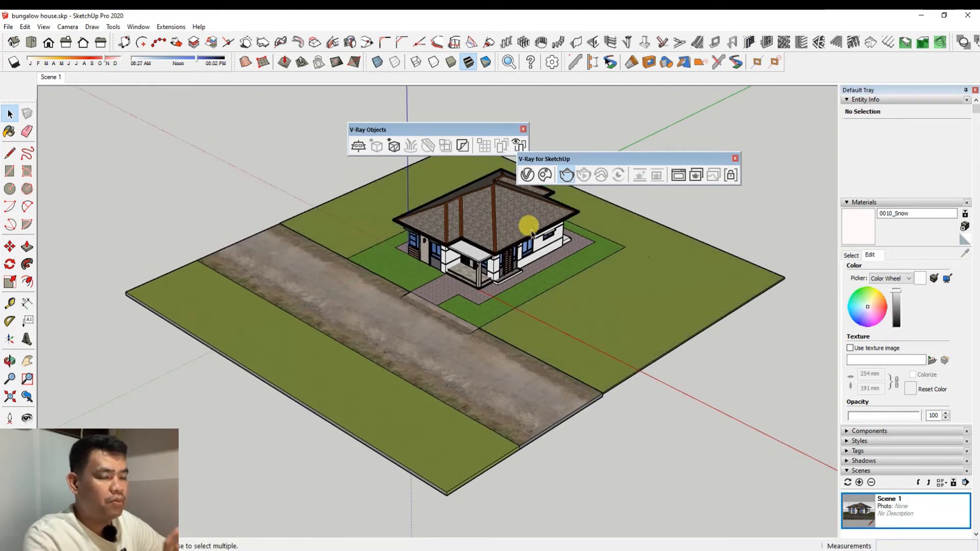
Open the V-Ray Asset Editor, expand its material library and reposition the window over the model
left_click(528, 175)
left_click_drag(446, 134, 216, 117)
left_click(264, 268)
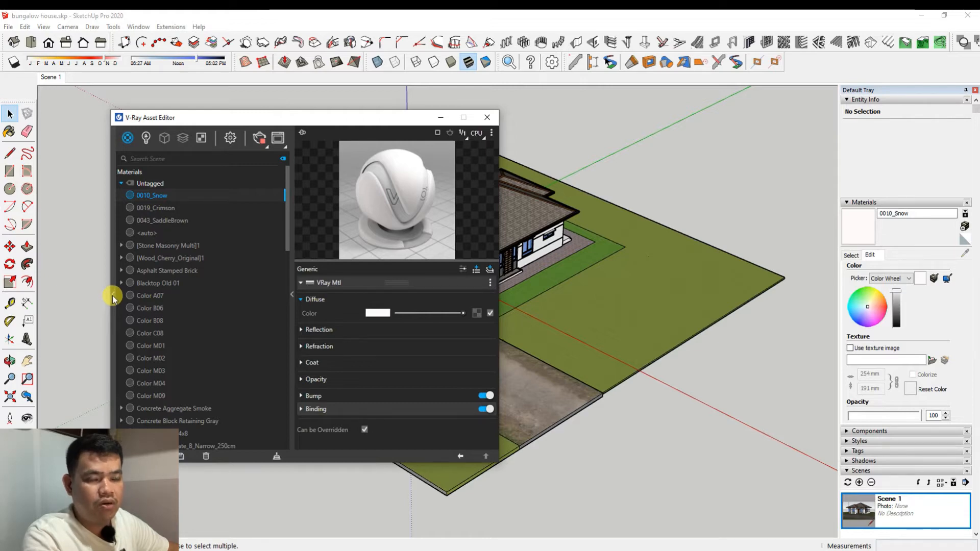
left_click(113, 295)
left_click_drag(215, 118, 373, 100)
Find the grass material in the library's 014 Ground category and add it to the scene's materials
left_click(94, 226)
left_click(92, 289)
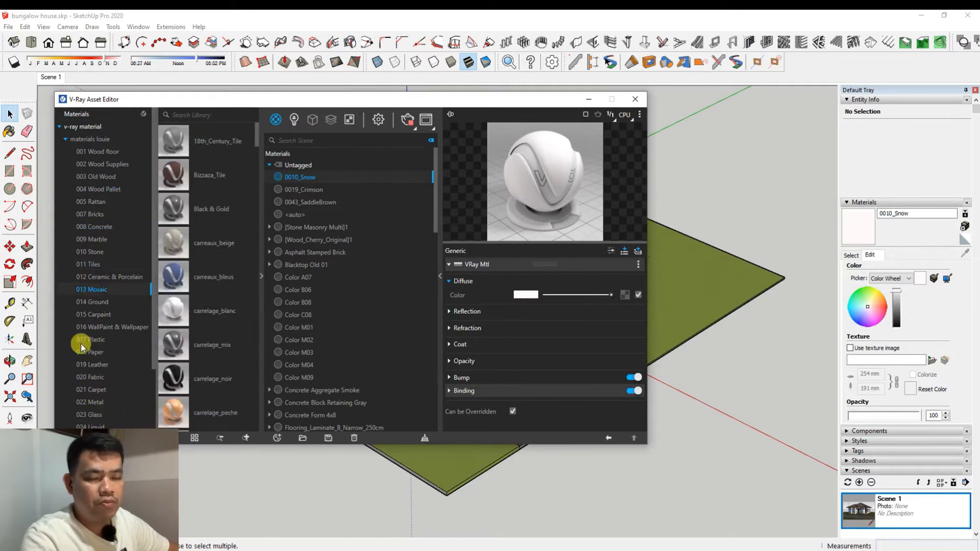
left_click(92, 303)
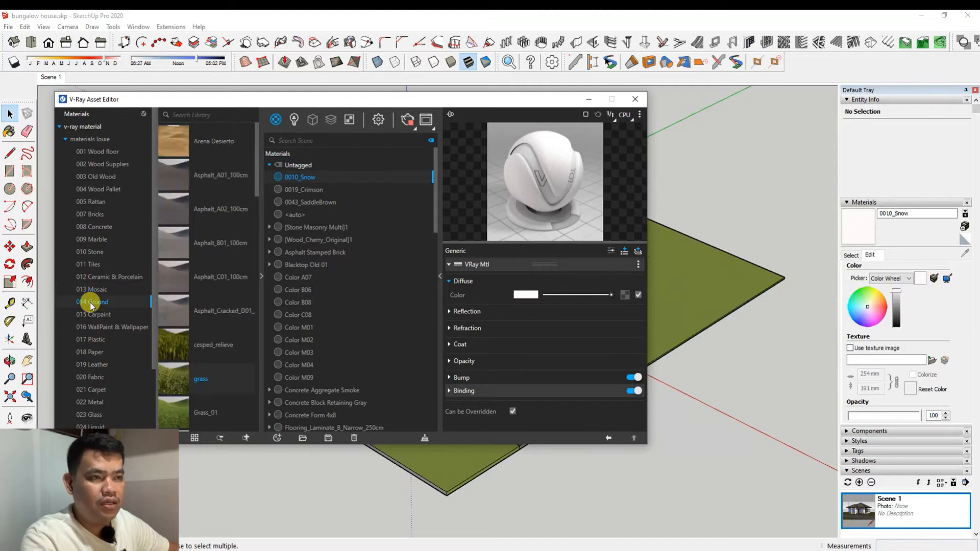
scroll(185, 280, "down", 5)
scroll(185, 280, "up", 5)
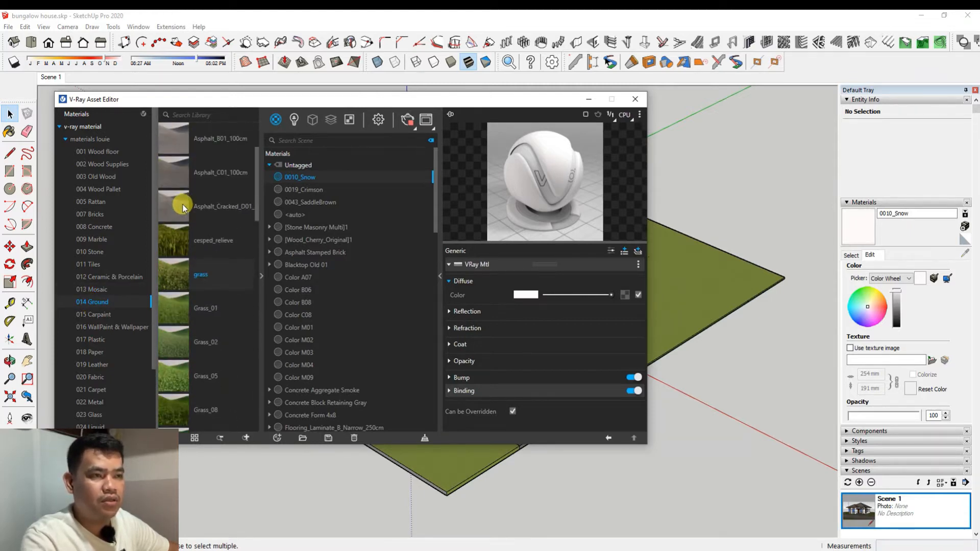
scroll(189, 324, "down", 6)
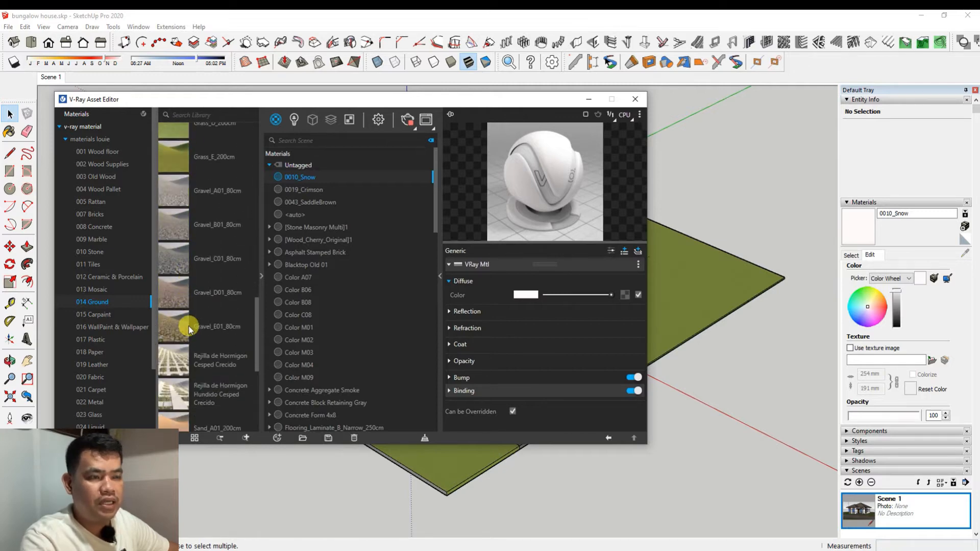
scroll(189, 330, "down", 3)
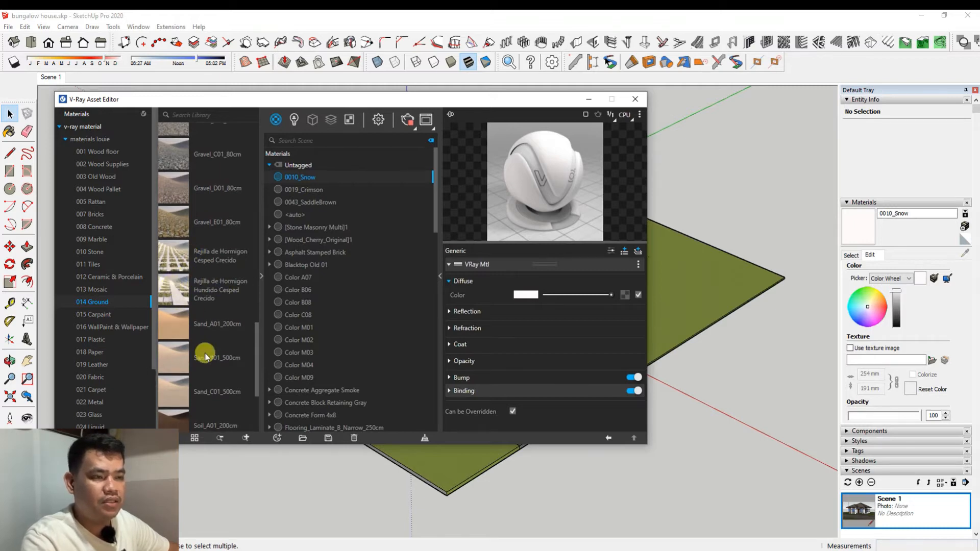
scroll(179, 360, "down", 2)
scroll(176, 378, "down", 2)
scroll(200, 377, "down", 5)
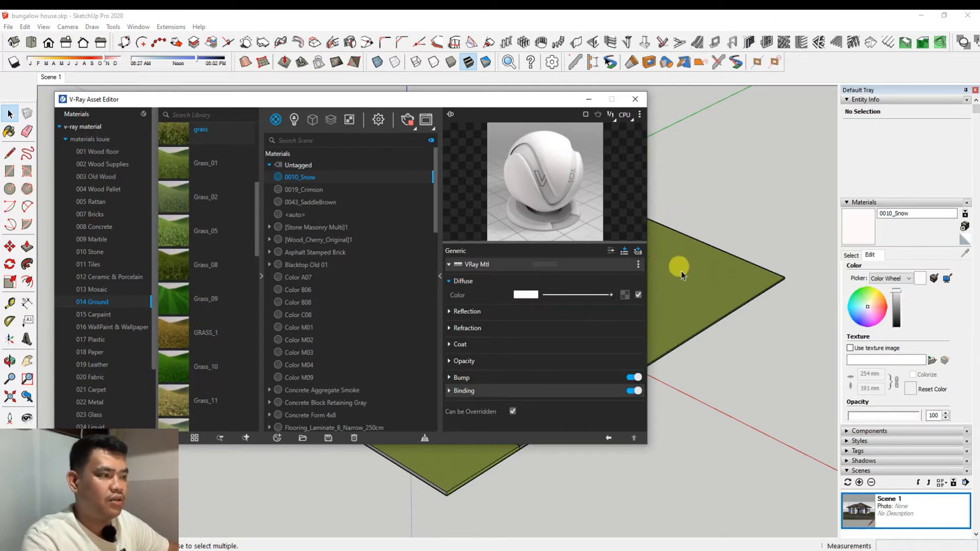
scroll(185, 255, "up", 3)
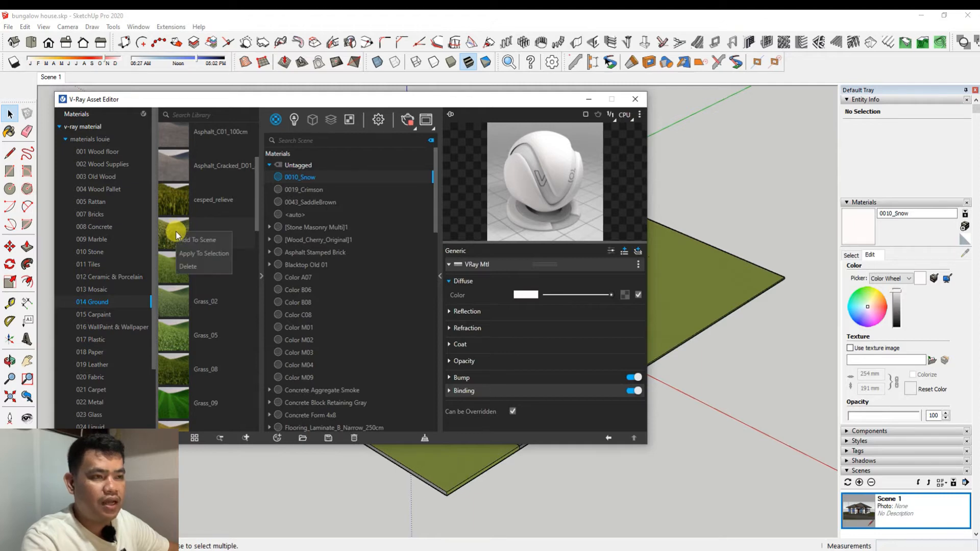
left_click_drag(201, 246, 313, 265)
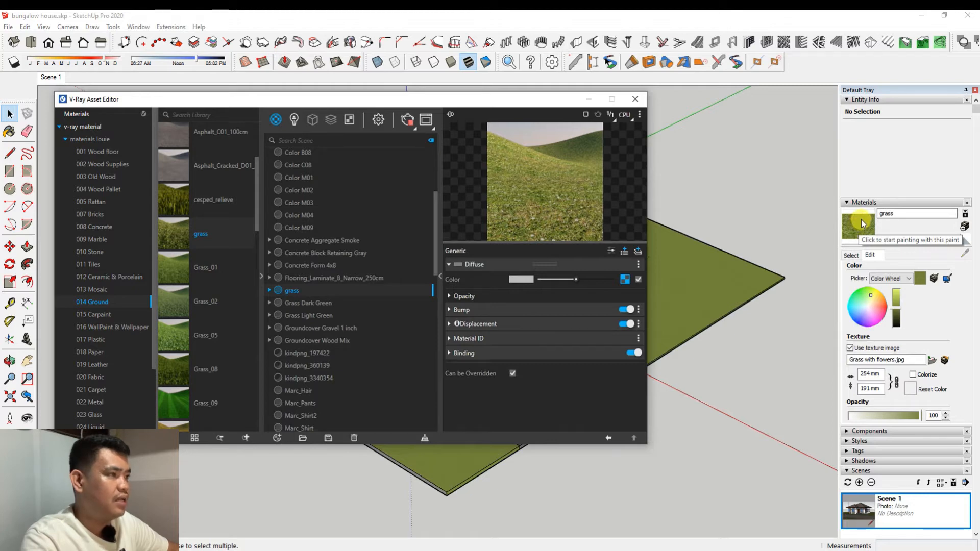
left_click(589, 100)
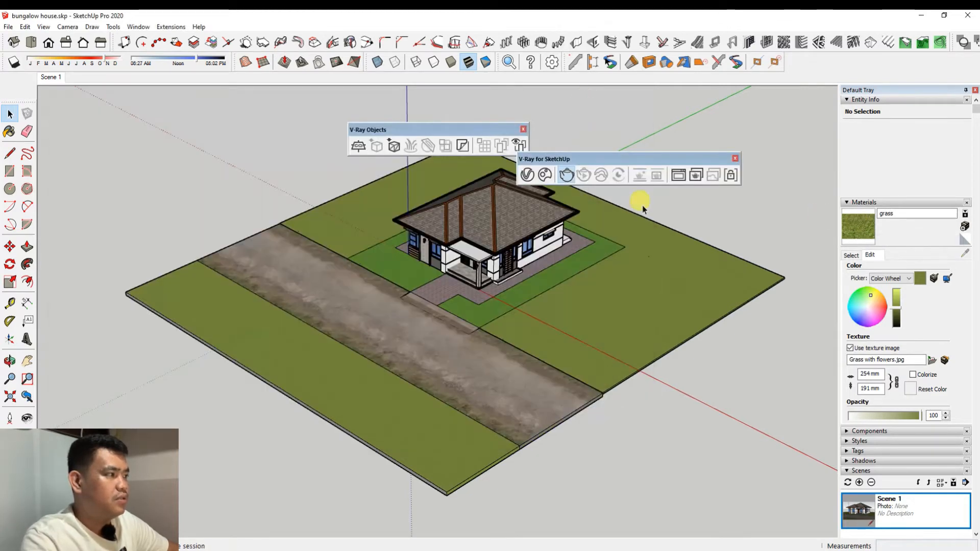
Paint the lawn areas directly around the house with the grass material
left_click(856, 227)
scroll(491, 289, "up", 4)
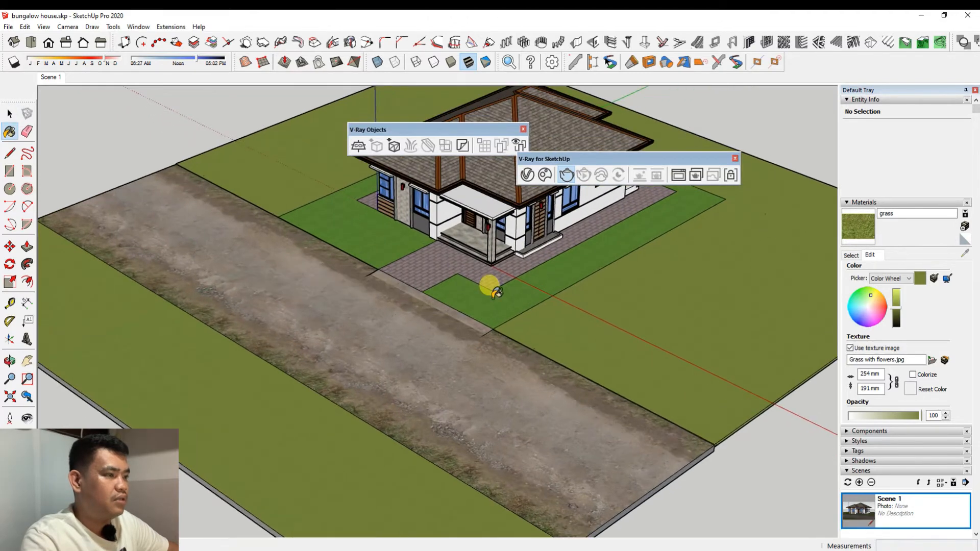
scroll(378, 256, "down", 4)
scroll(427, 321, "up", 2)
scroll(428, 321, "up", 6)
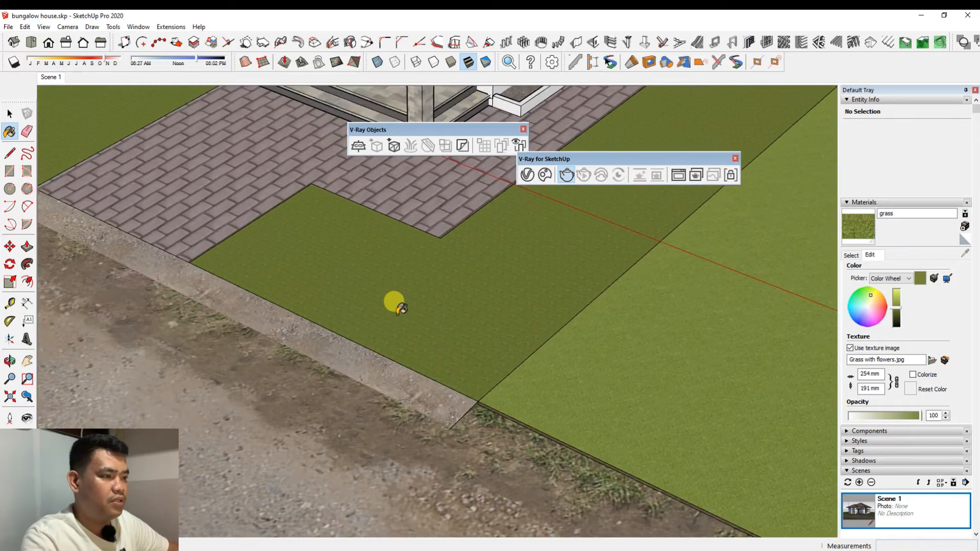
scroll(395, 303, "up", 6)
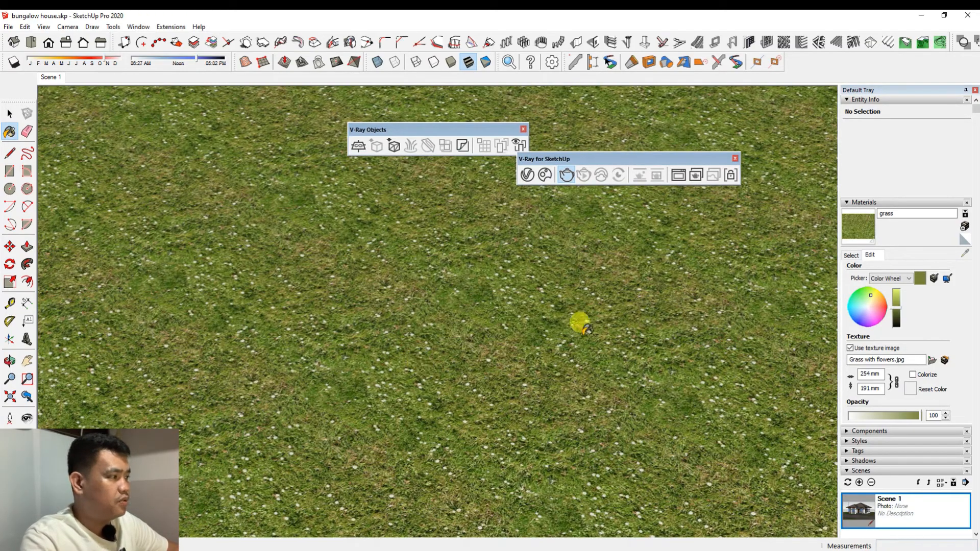
Set the grass material's texture width to 300 mm and check the result on the lawn
left_click(850, 255)
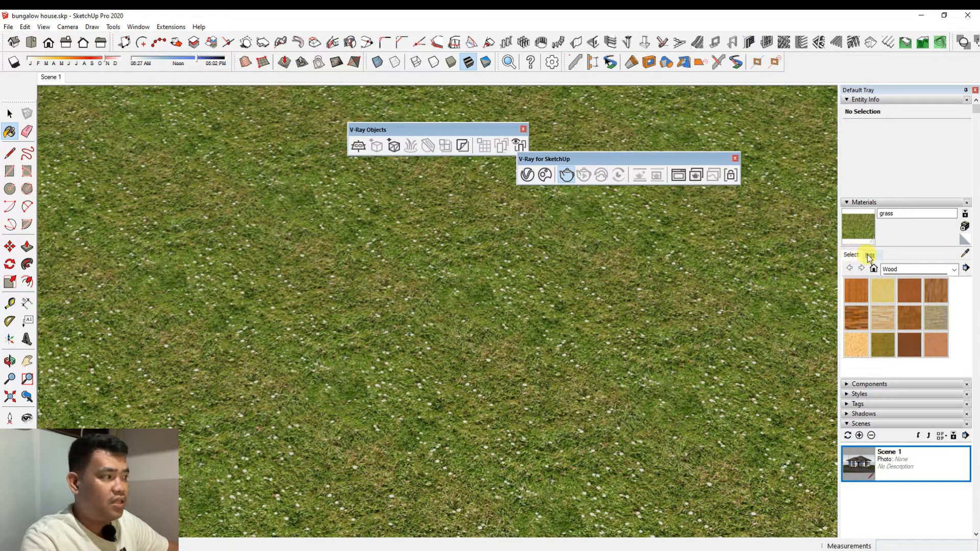
left_click(871, 256)
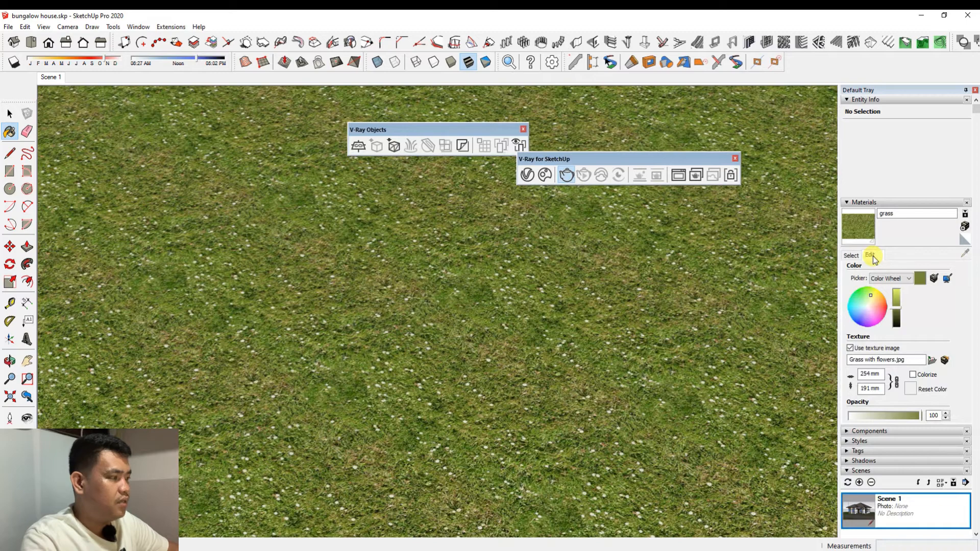
double_click(867, 374)
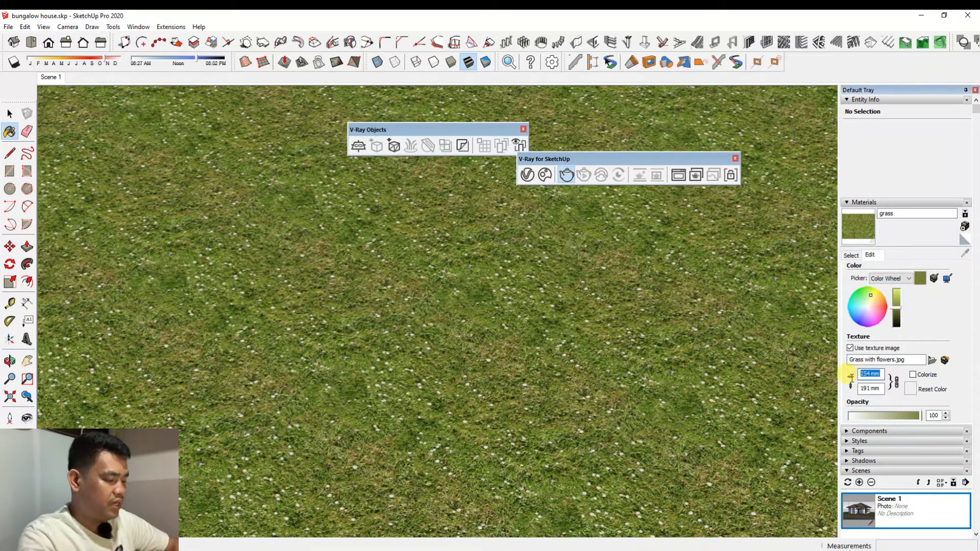
key("BackSpace")
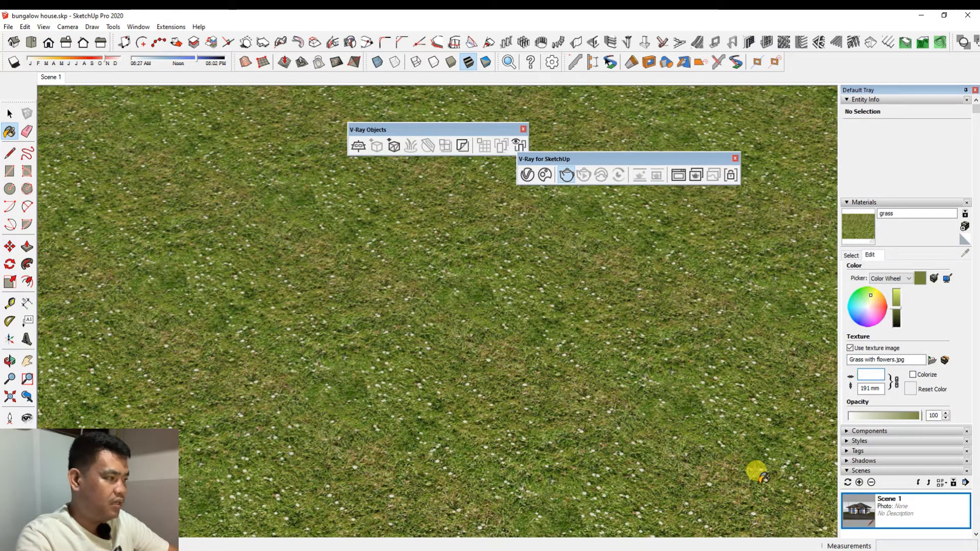
type("300")
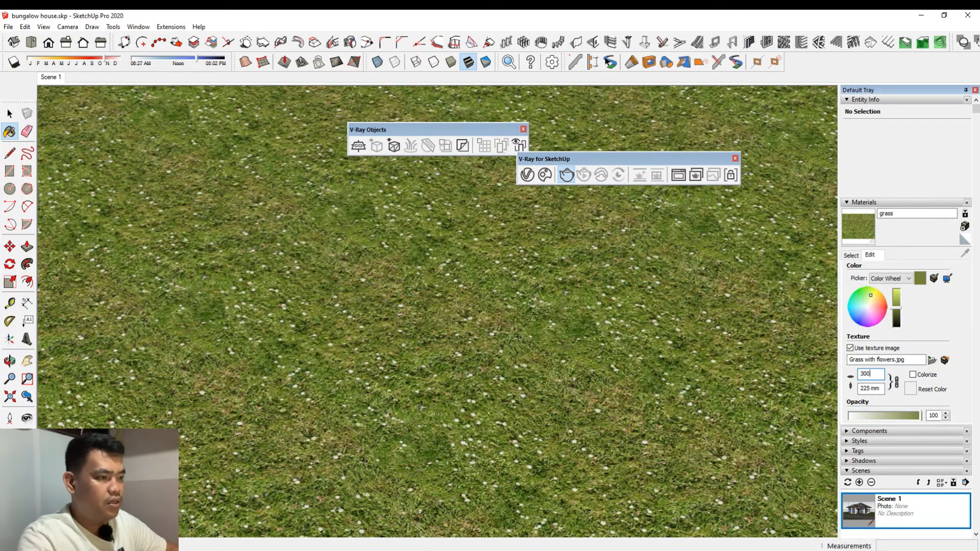
scroll(465, 326, "down", 10)
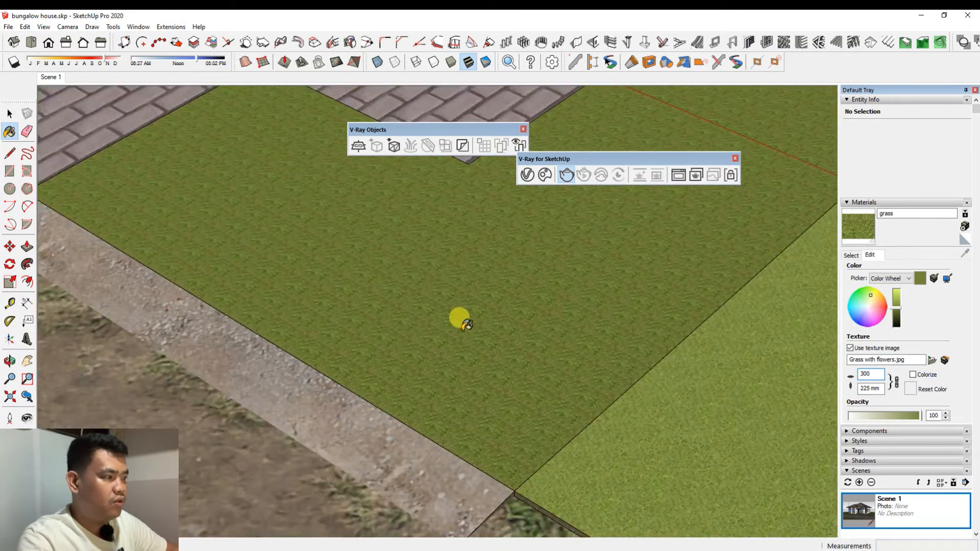
Set the grass material's texture width to 500 mm
double_click(870, 374)
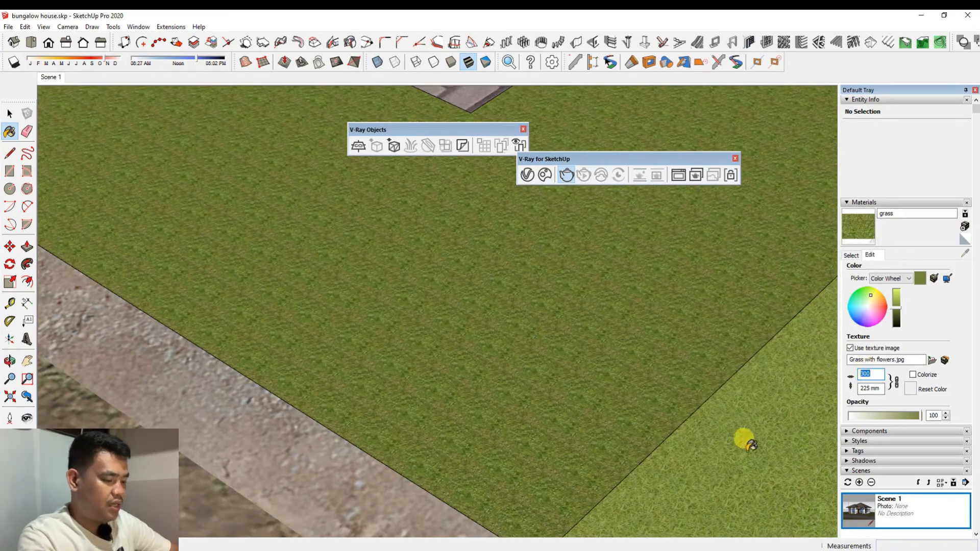
type("500")
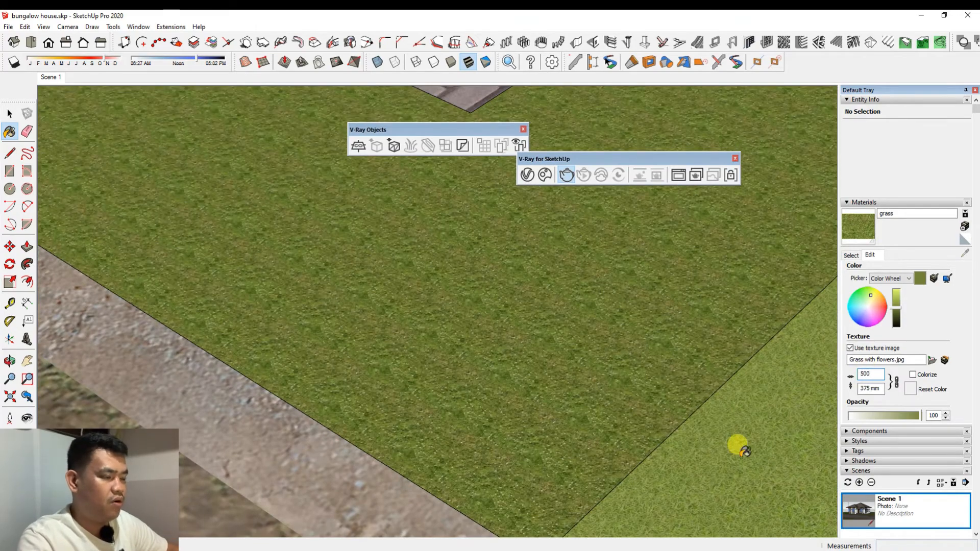
scroll(431, 365, "down", 3)
scroll(431, 365, "down", 5)
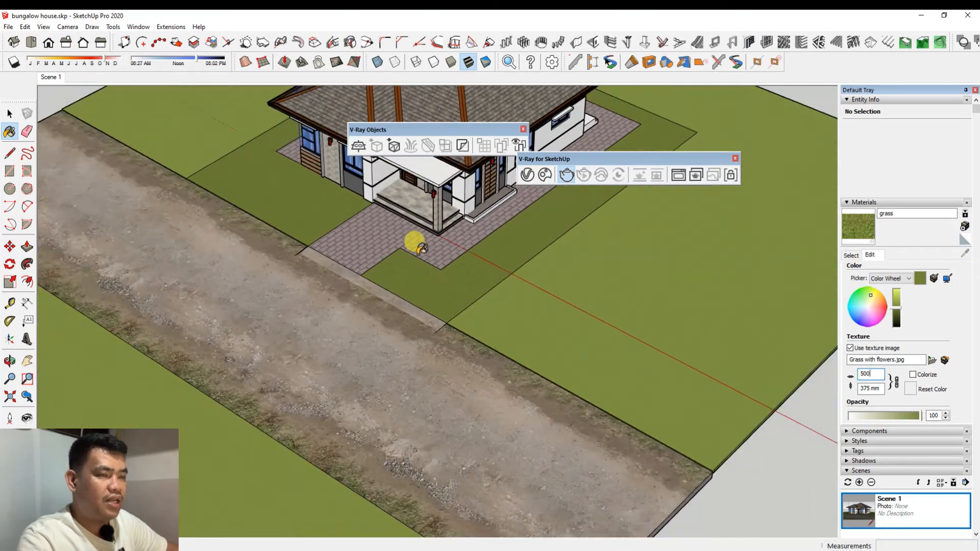
scroll(423, 249, "down", 2)
Inspect the outer ground faces beside the house and across the road by selecting them in turn
left_click(9, 113)
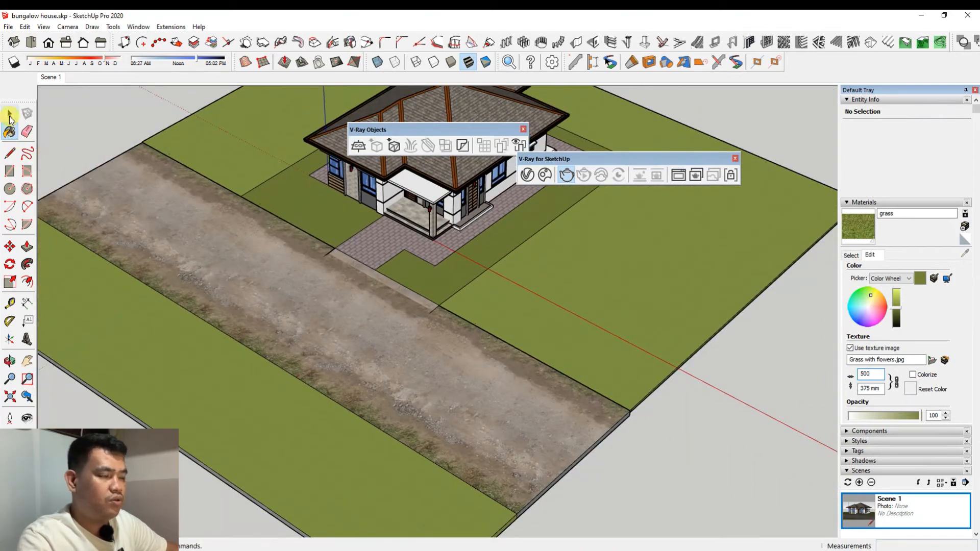
left_click(308, 431)
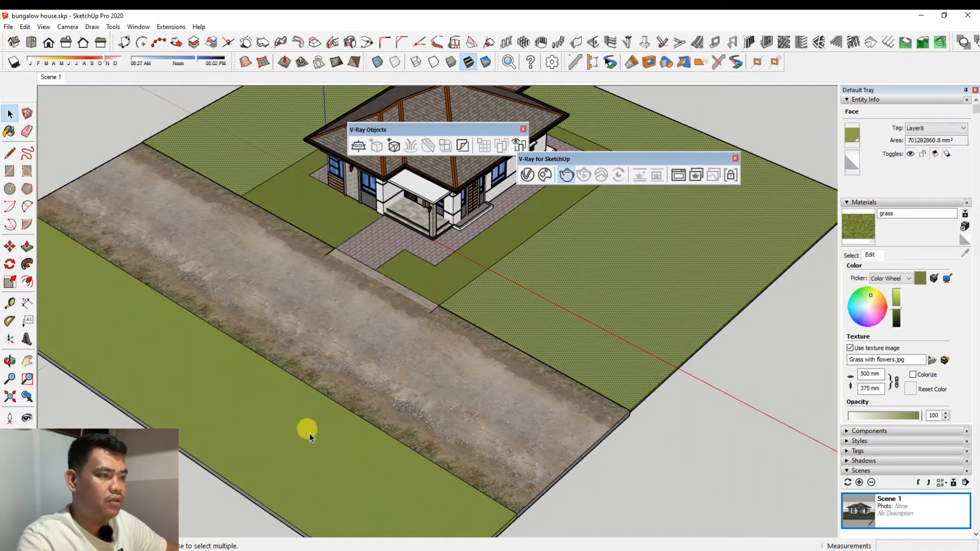
scroll(635, 282, "down", 4)
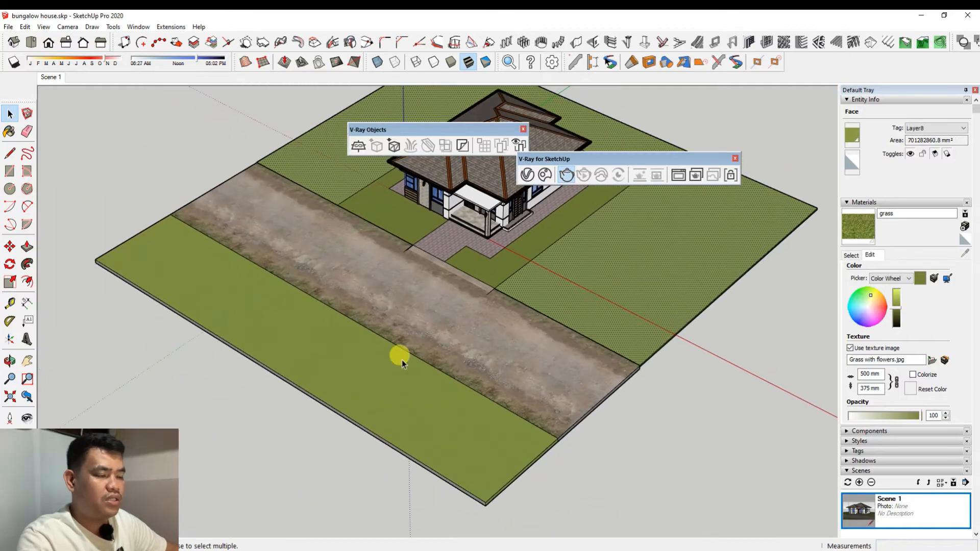
left_click(365, 379)
left_click(653, 259)
left_click(394, 394)
left_click(467, 302)
left_click(587, 293)
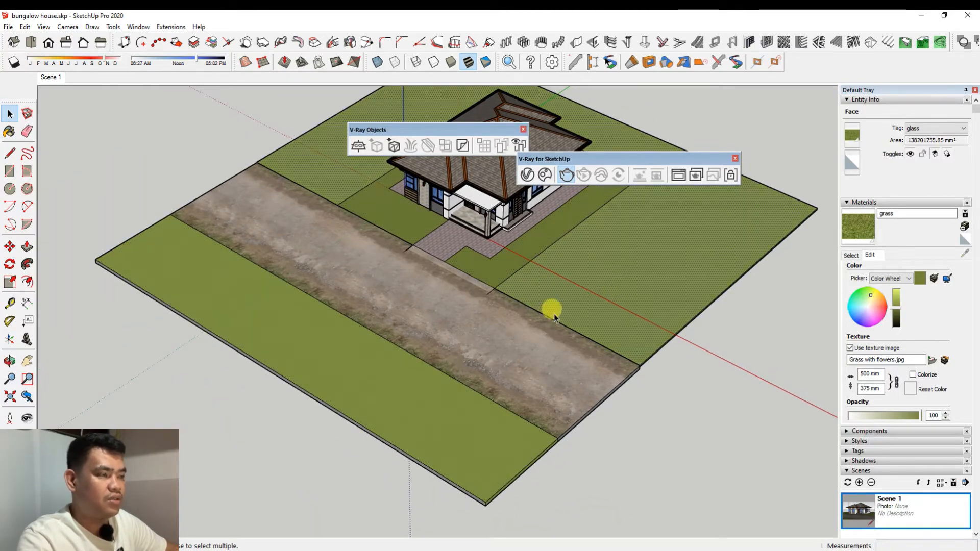
left_click(406, 380)
left_click(472, 229)
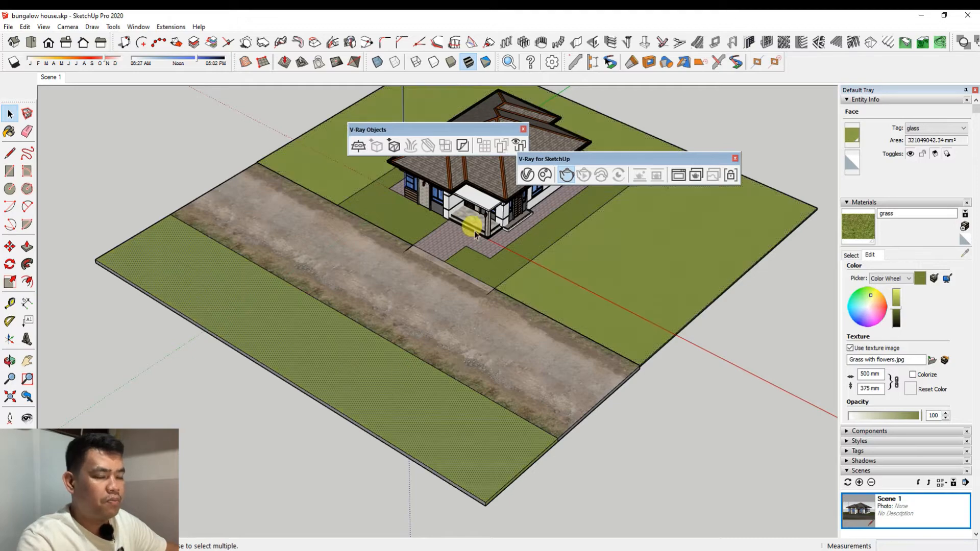
Add the Grass_08 material from the 014 Ground folder of the V-Ray library to the scene
left_click(526, 177)
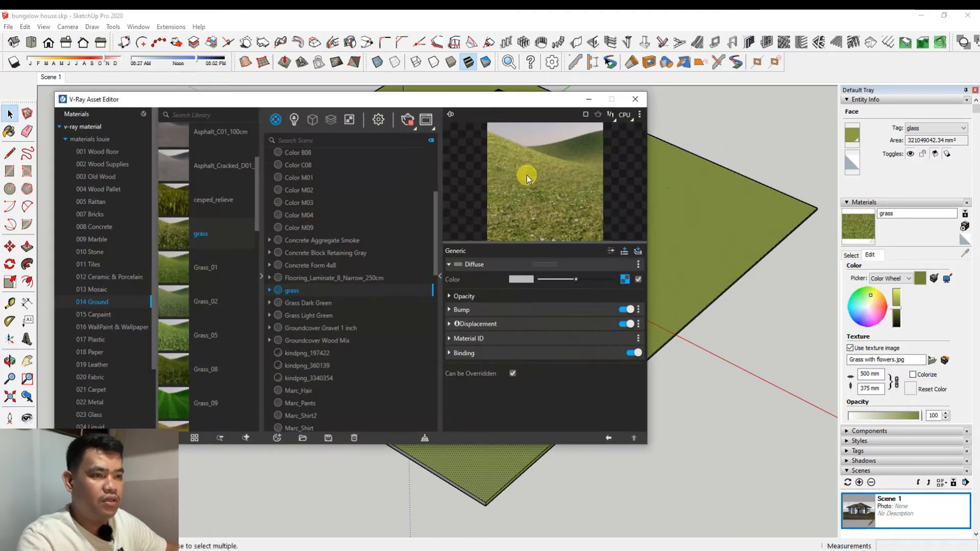
scroll(185, 308, "up", 2)
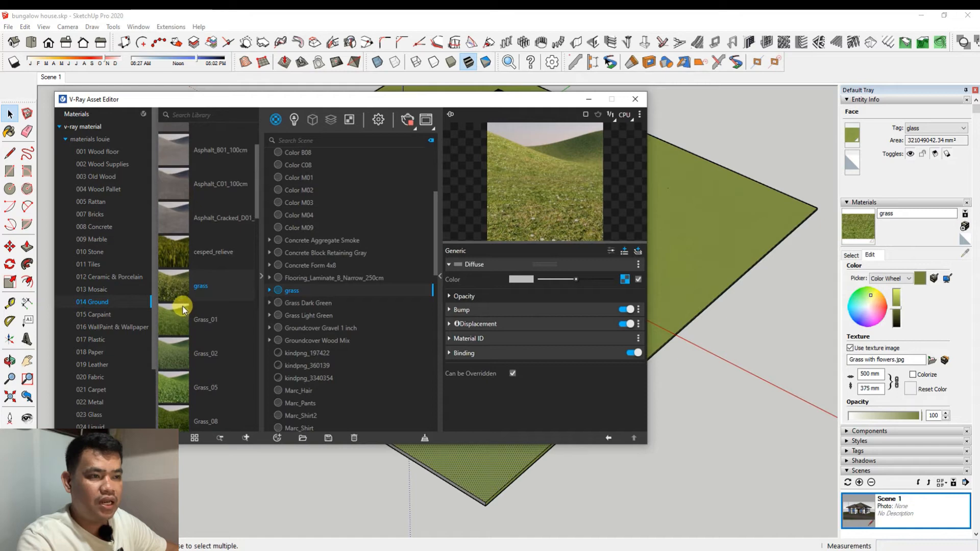
scroll(180, 312, "down", 4)
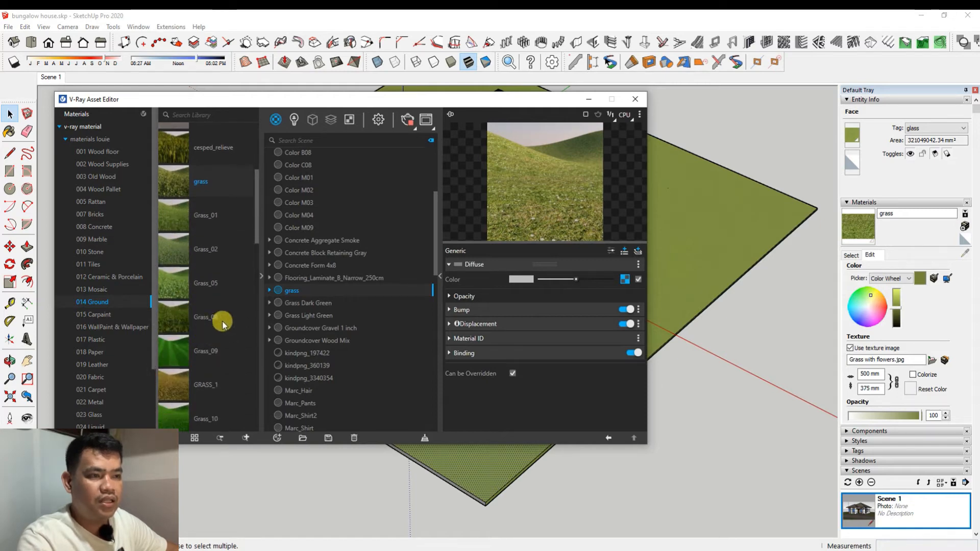
left_click(186, 318)
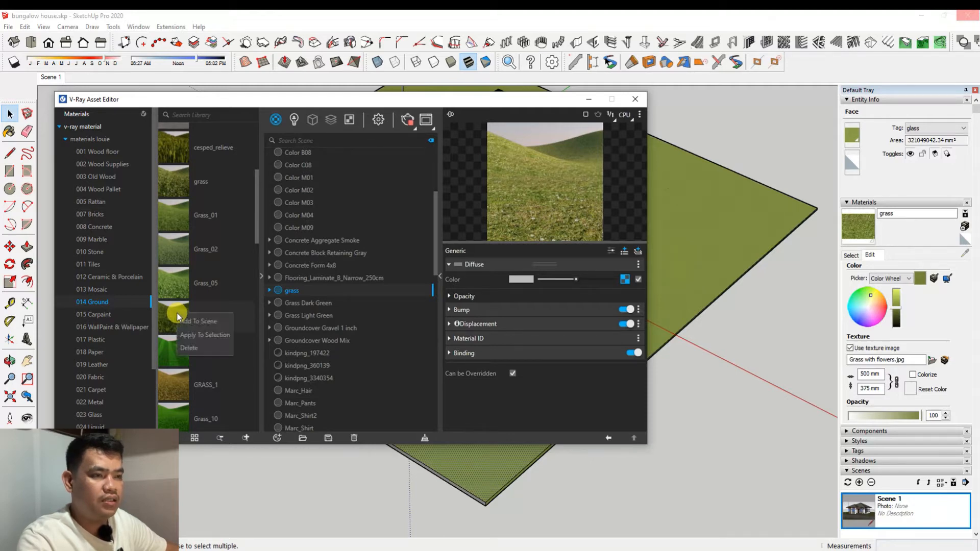
mouse_move(207, 322)
left_mouse_down()
mouse_move(365, 298)
mouse_move(400, 247)
mouse_move(300, 312)
mouse_move(321, 319)
mouse_move(284, 328)
mouse_move(292, 334)
left_mouse_up()
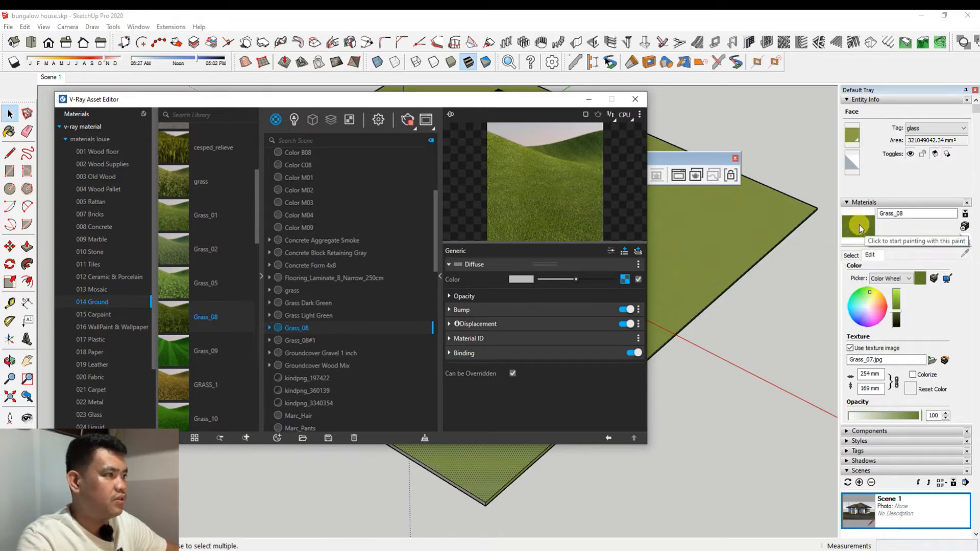
Paint the outer ground faces across the road and around the house plot with the Grass_08 material
left_click(589, 100)
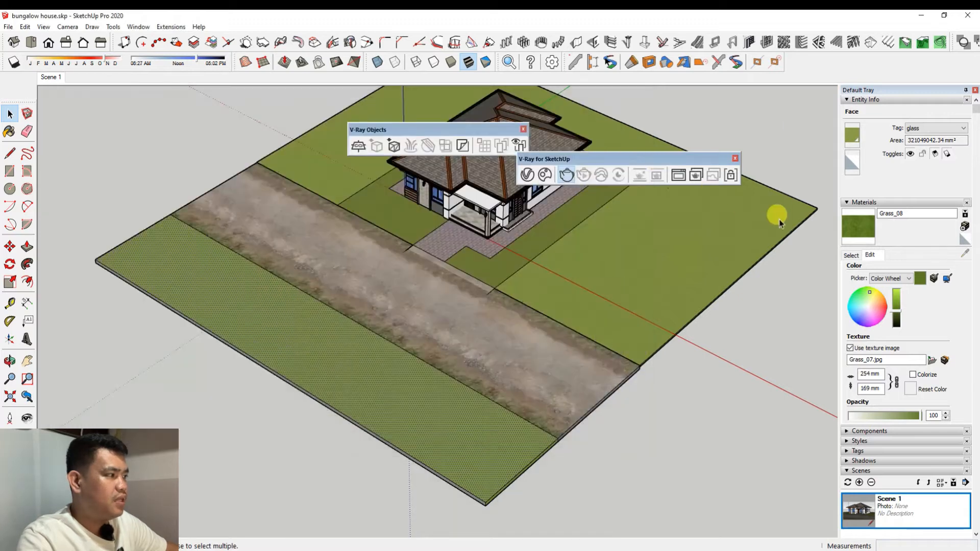
left_click(857, 225)
left_click(397, 378)
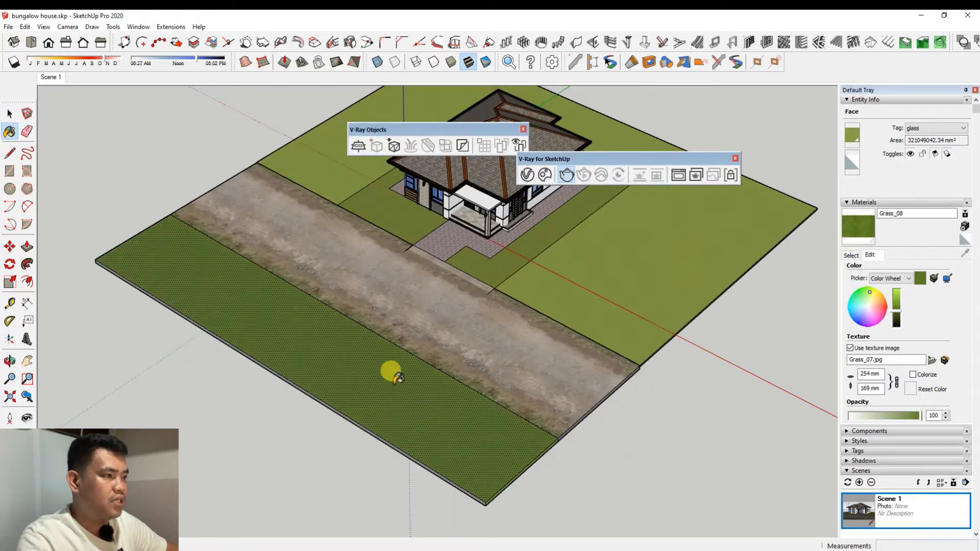
left_click(595, 256)
scroll(280, 301, "down", 3)
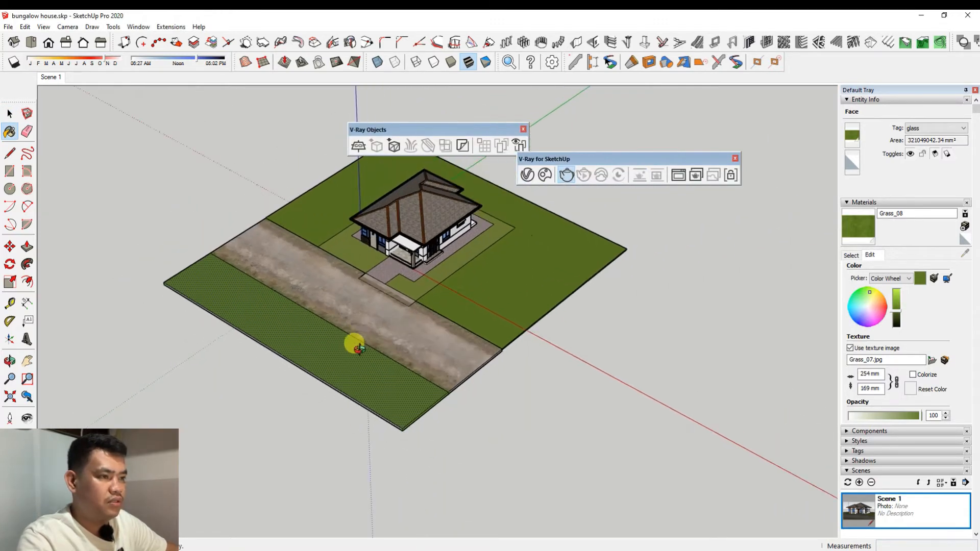
key("space")
scroll(341, 299, "up", 2)
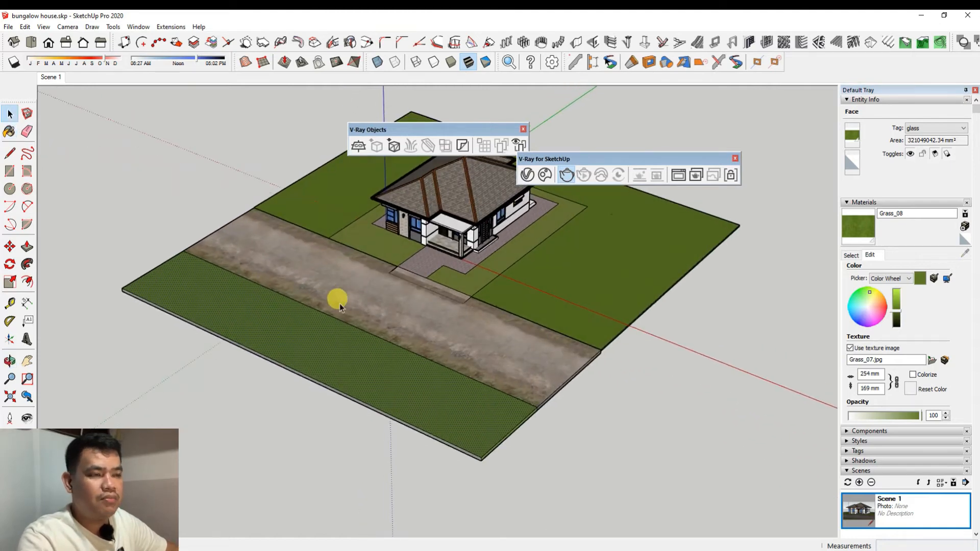
Select both outer grass faces and place a copy of them about 84 m away, clear of the house model
left_click(544, 274)
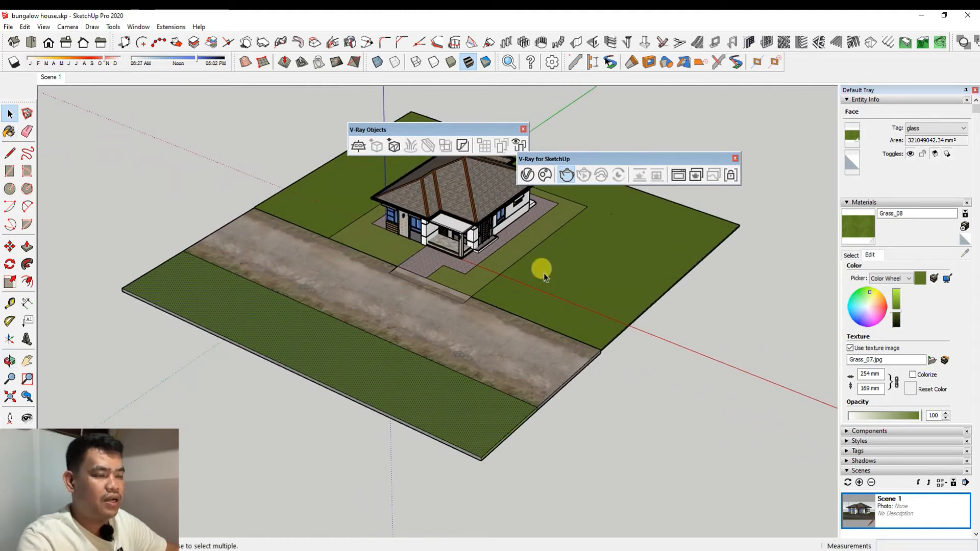
scroll(332, 324, "down", 2)
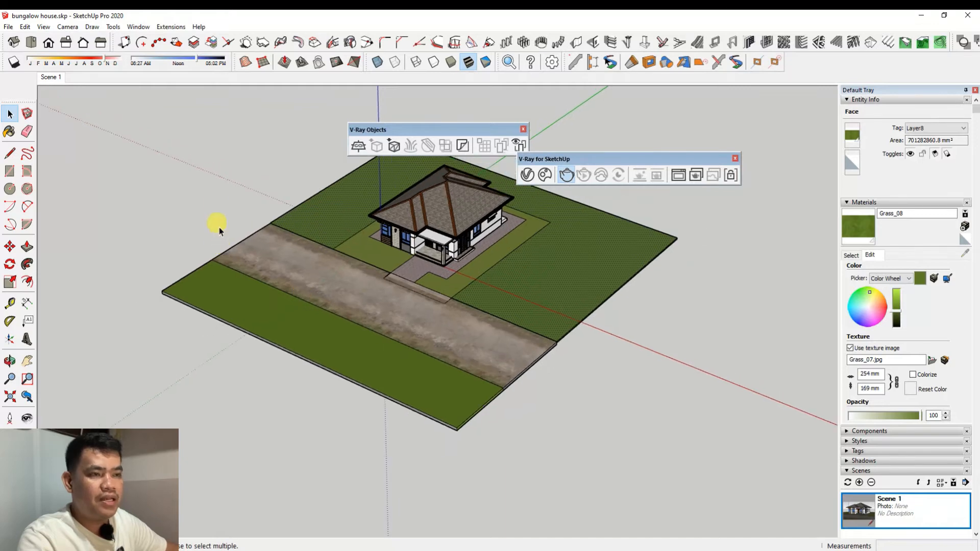
left_click(216, 207)
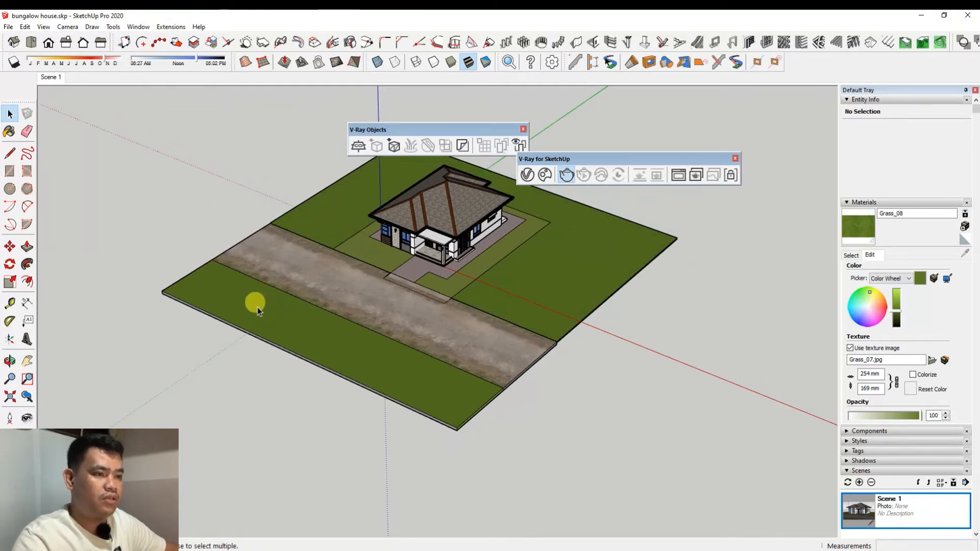
left_click(256, 309)
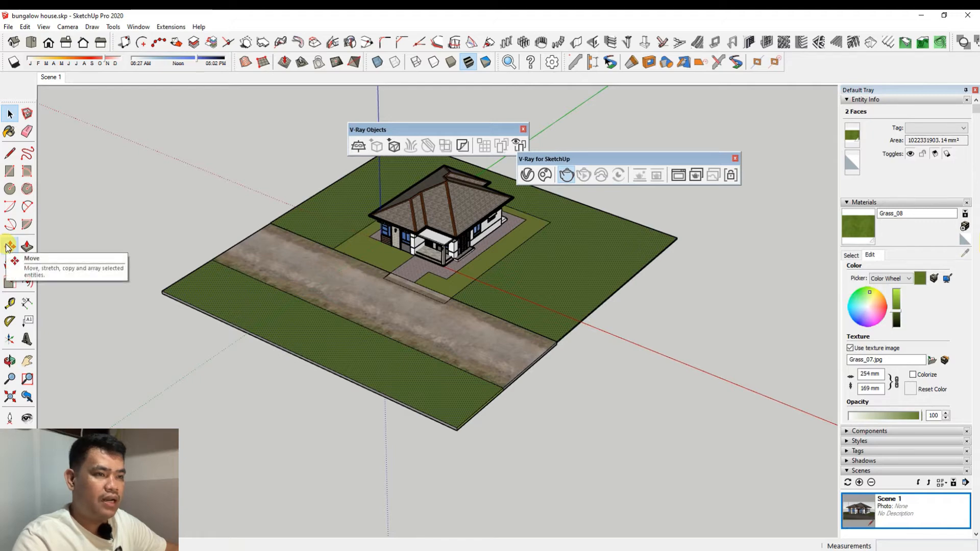
left_click(9, 247)
left_click(211, 261)
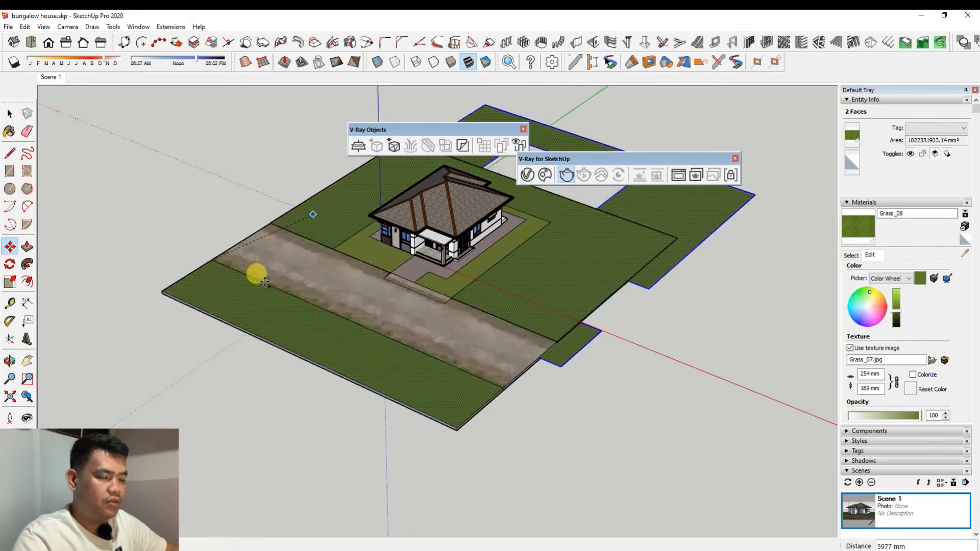
scroll(306, 291, "down", 5)
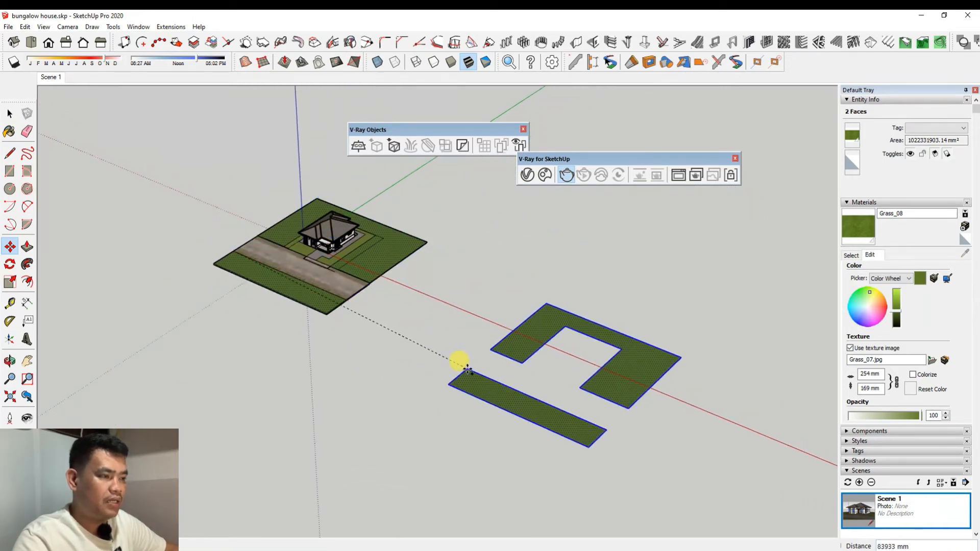
left_click(458, 362)
scroll(638, 436, "up", 5)
middle_click_drag(662, 453, 632, 444)
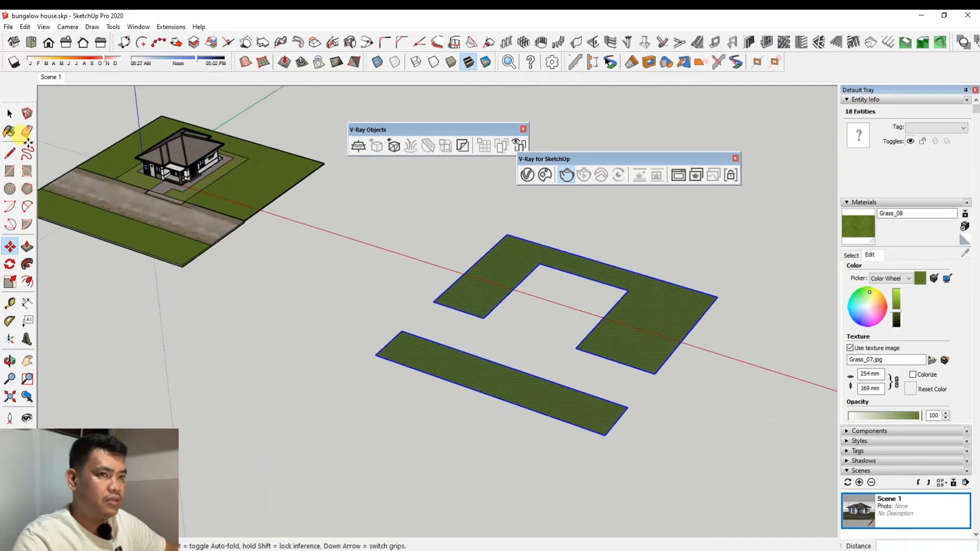
Make a component from the copied outer grass faces, keeping the default definition settings
left_click(10, 113)
mouse_move(392, 289)
middle_mouse_down()
mouse_move(446, 363)
mouse_move(454, 335)
mouse_move(409, 286)
middle_mouse_up()
left_click(386, 249)
left_click_drag(476, 268, 756, 454)
right_click(488, 271)
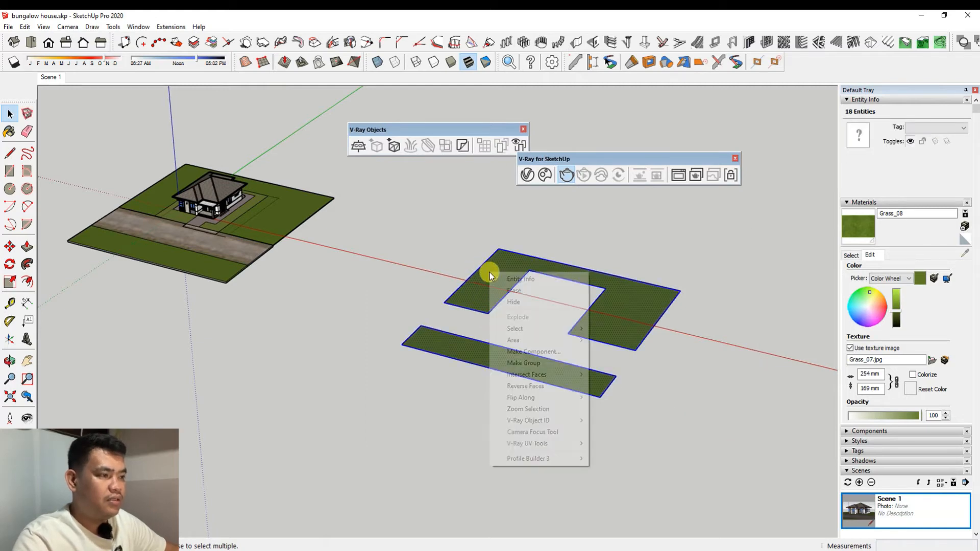
left_click(531, 352)
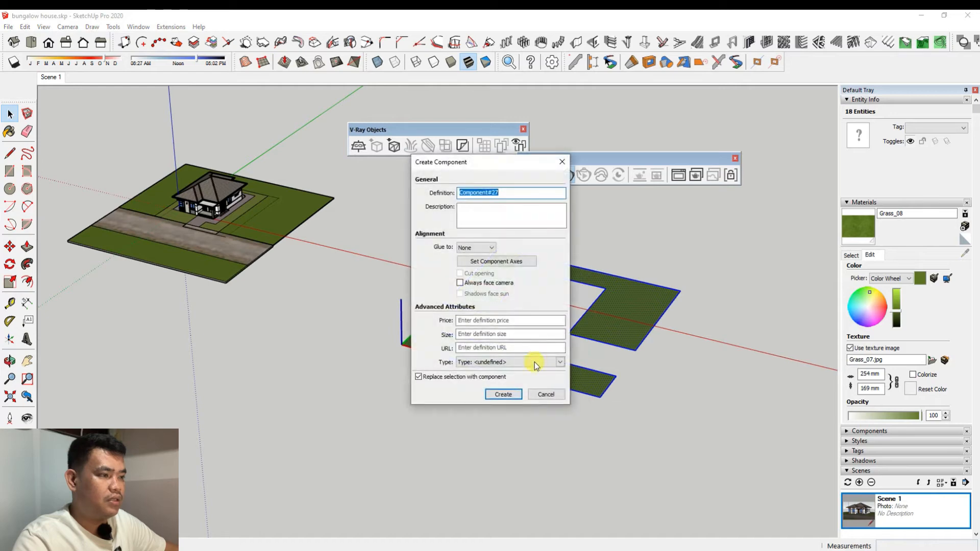
left_click(503, 396)
Copy the inner lawn face around the house with its edges about 87 m away, behind the outer grass copy
middle_click_drag(596, 308, 453, 339)
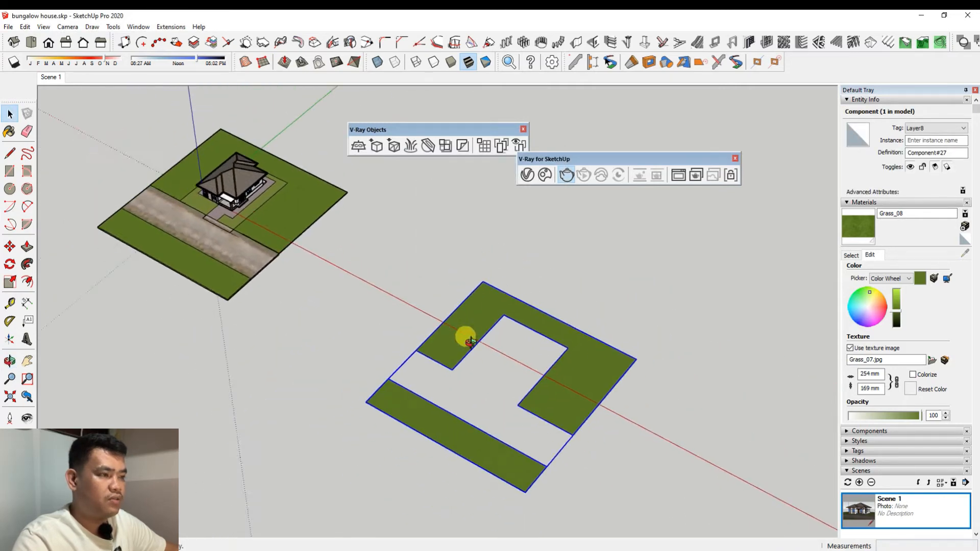
scroll(497, 319, "up", 2)
scroll(471, 320, "down", 1)
scroll(204, 234, "up", 4)
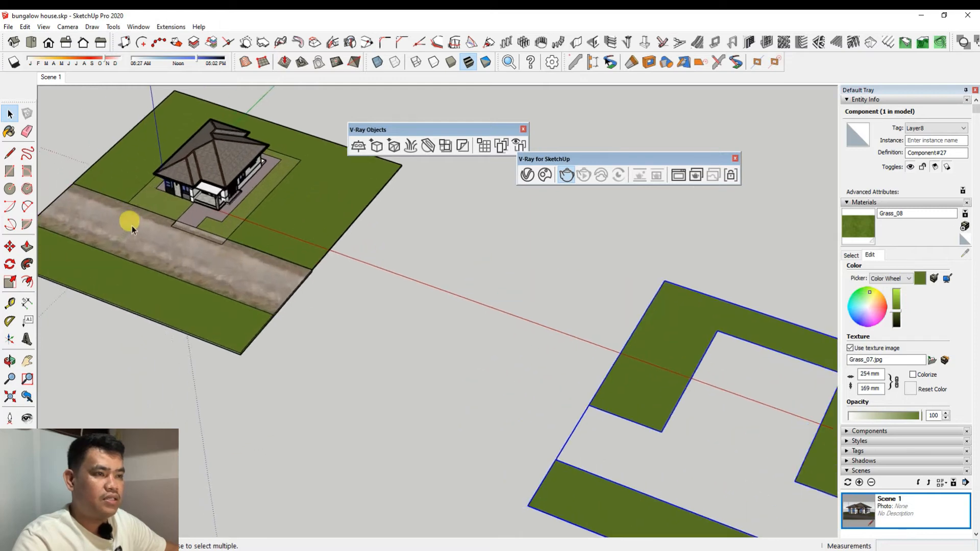
double_click(241, 225)
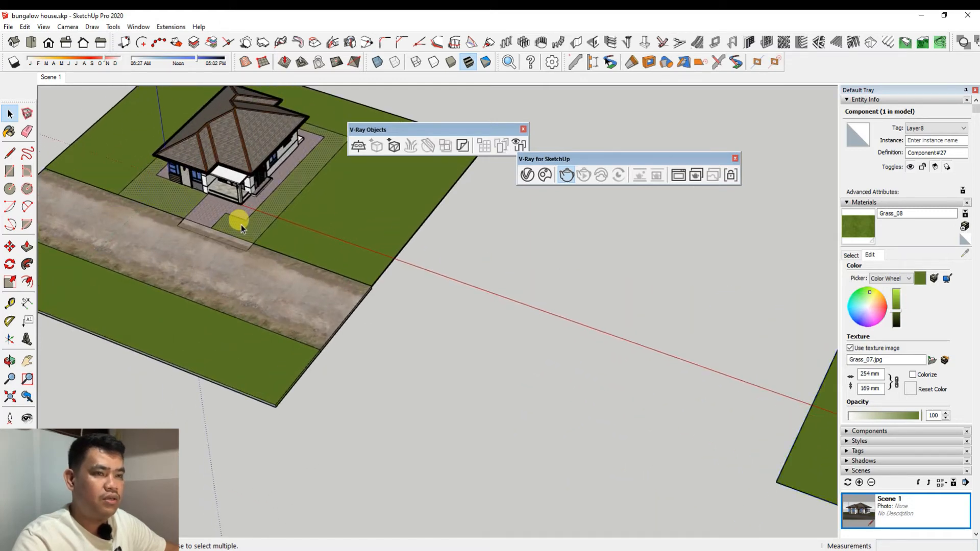
left_click(9, 248)
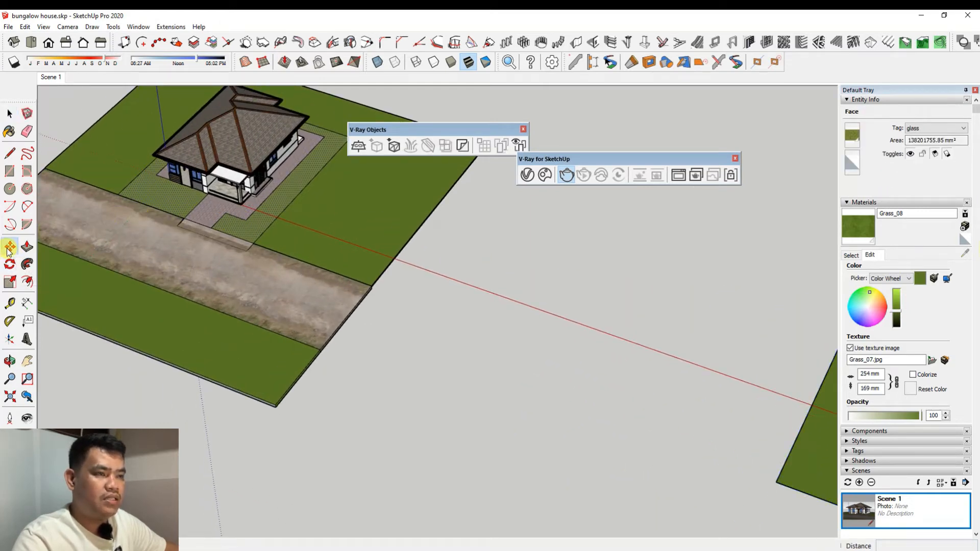
left_click(268, 243)
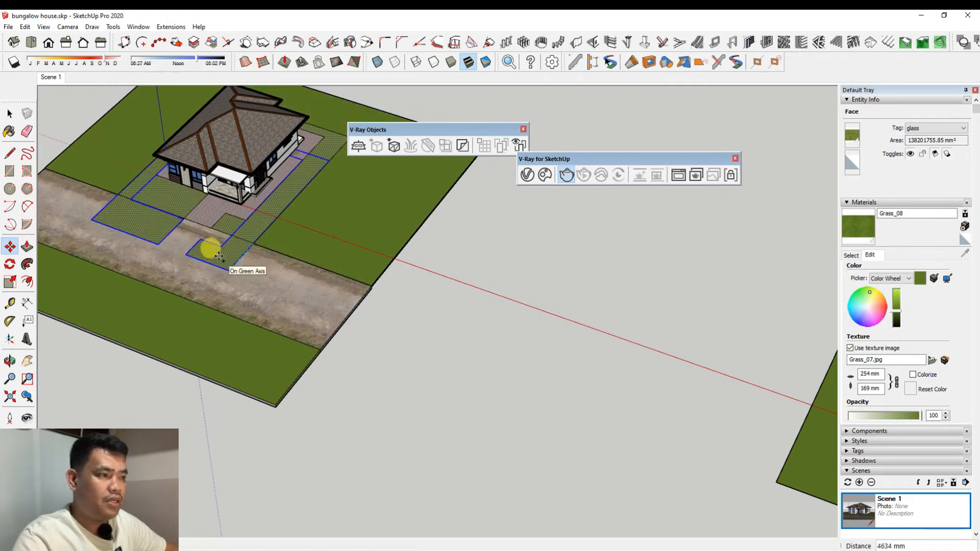
scroll(204, 240, "down", 6)
left_click(500, 261)
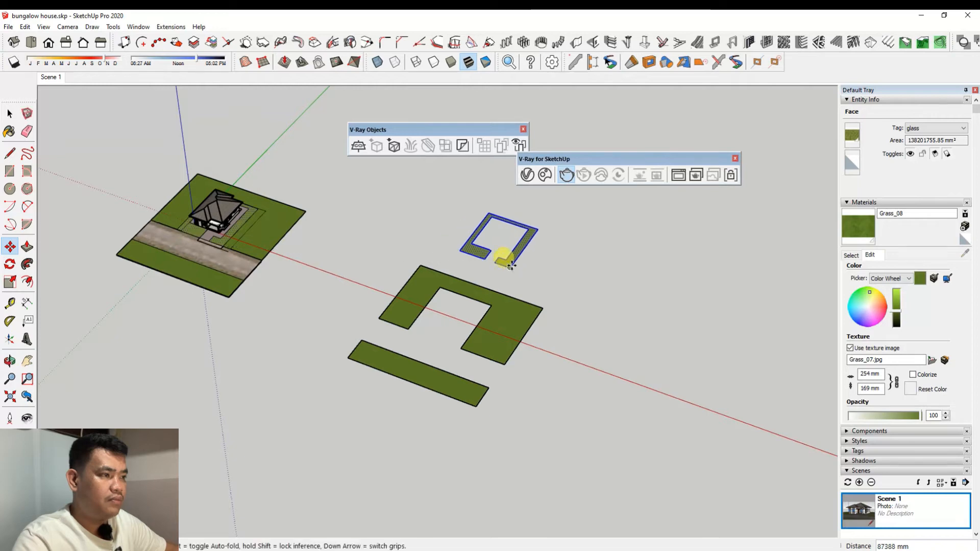
Select all faces and edges of the copied inner lawn and make them a group
scroll(513, 221, "up", 4)
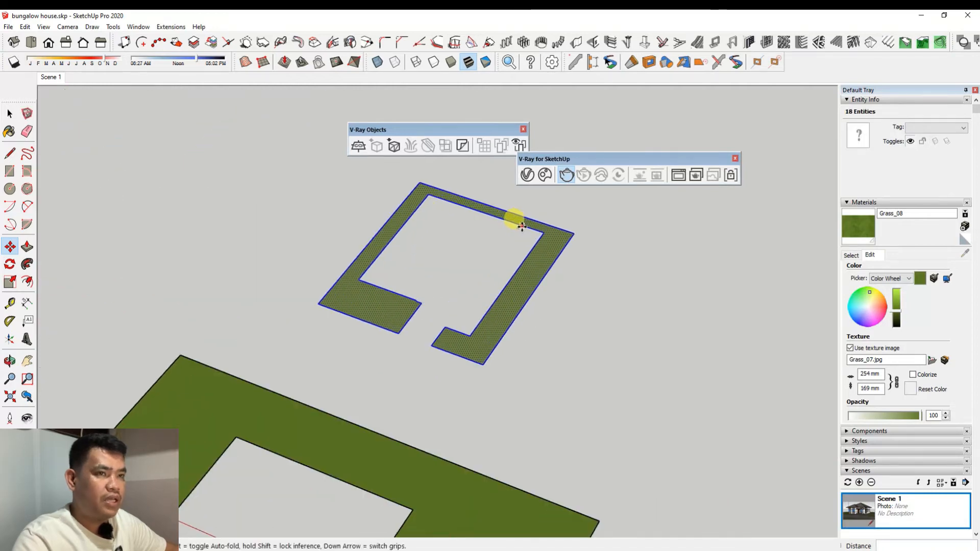
left_click(10, 114)
scroll(415, 339, "down", 2)
left_click_drag(317, 217, 578, 393)
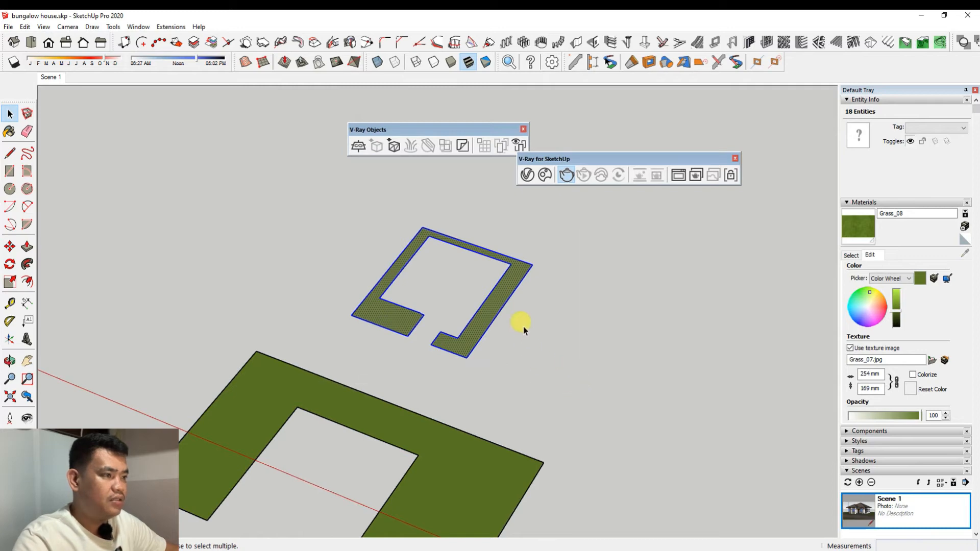
right_click(513, 272)
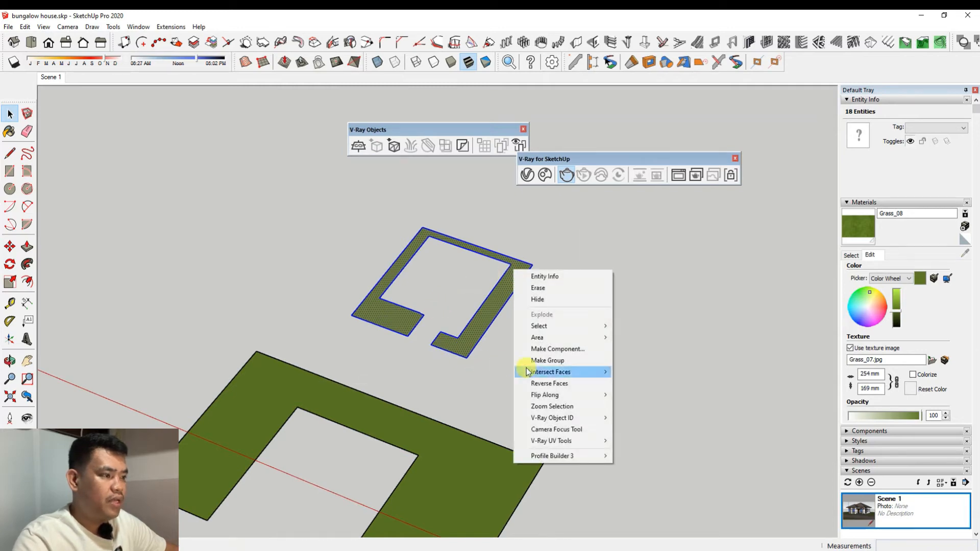
left_click(557, 361)
scroll(489, 266, "down", 3)
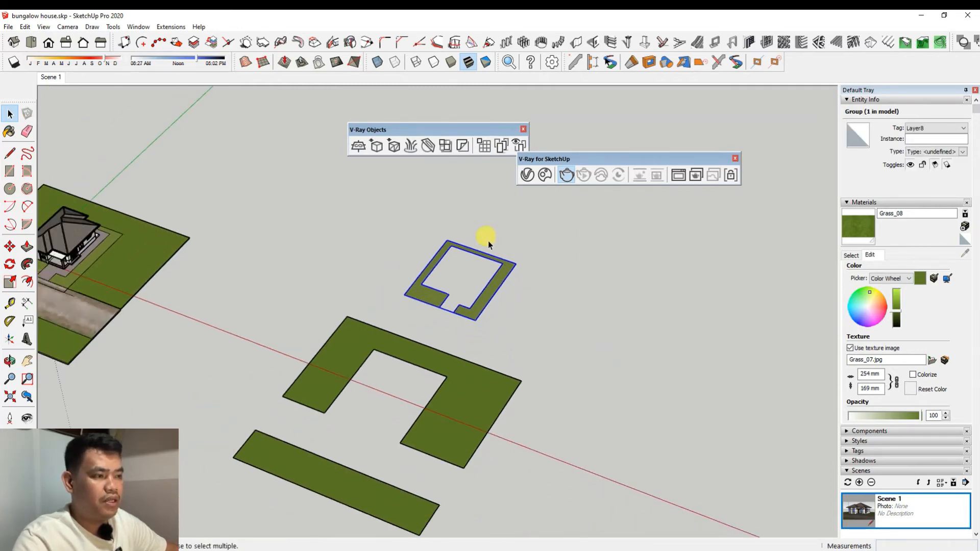
Add V-Ray Fur to the outer grass component
left_click(473, 355)
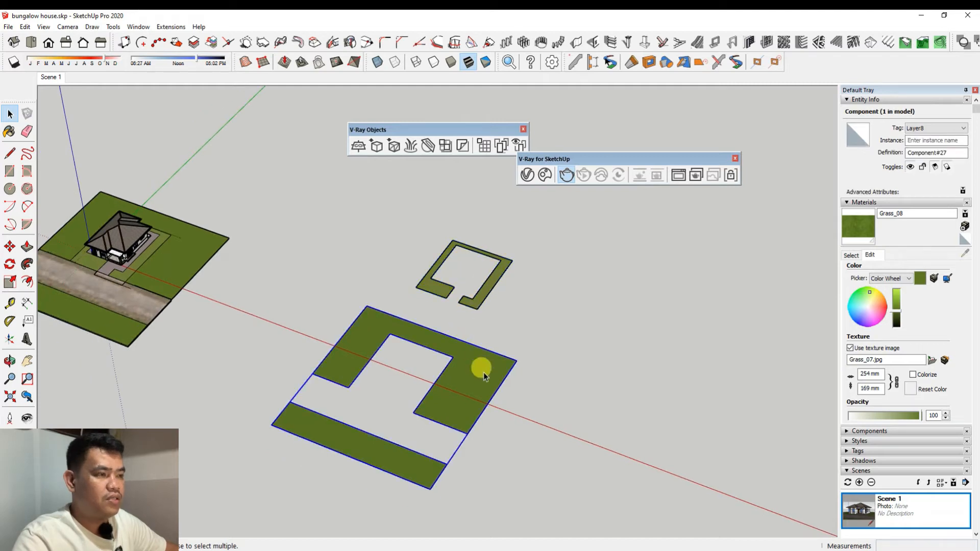
left_click(491, 290)
middle_click_drag(476, 339, 447, 379)
left_click(470, 367)
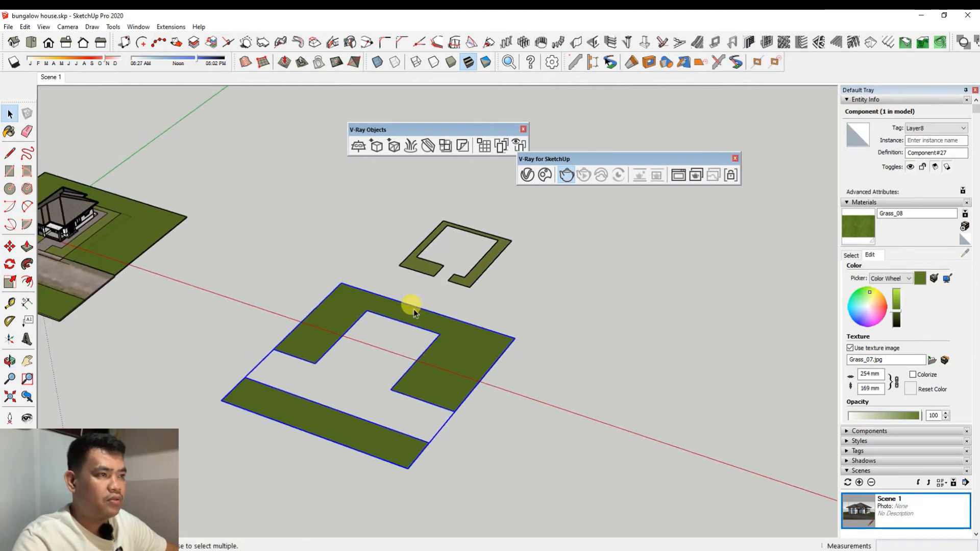
mouse_move(400, 129)
left_mouse_down()
mouse_move(347, 151)
mouse_move(360, 100)
mouse_move(382, 127)
left_mouse_up()
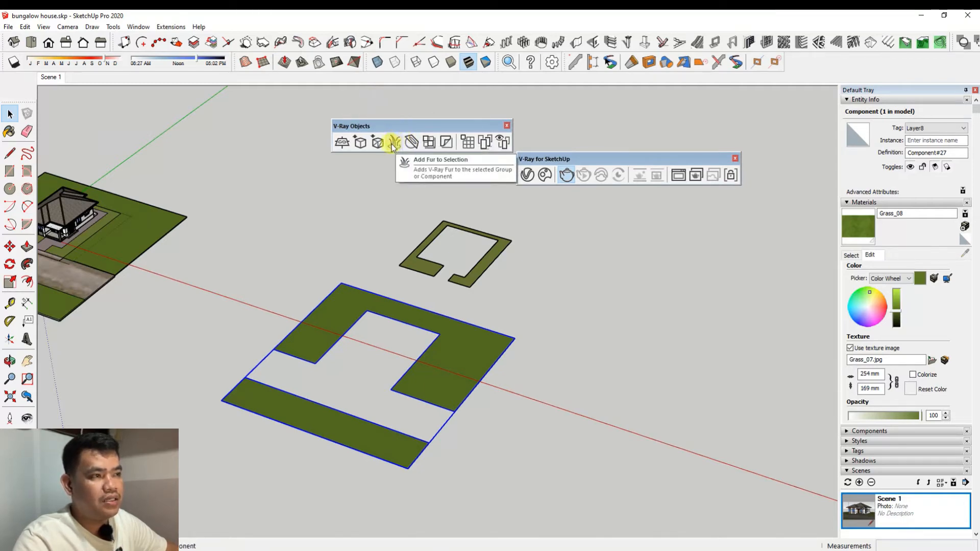
left_click(394, 145)
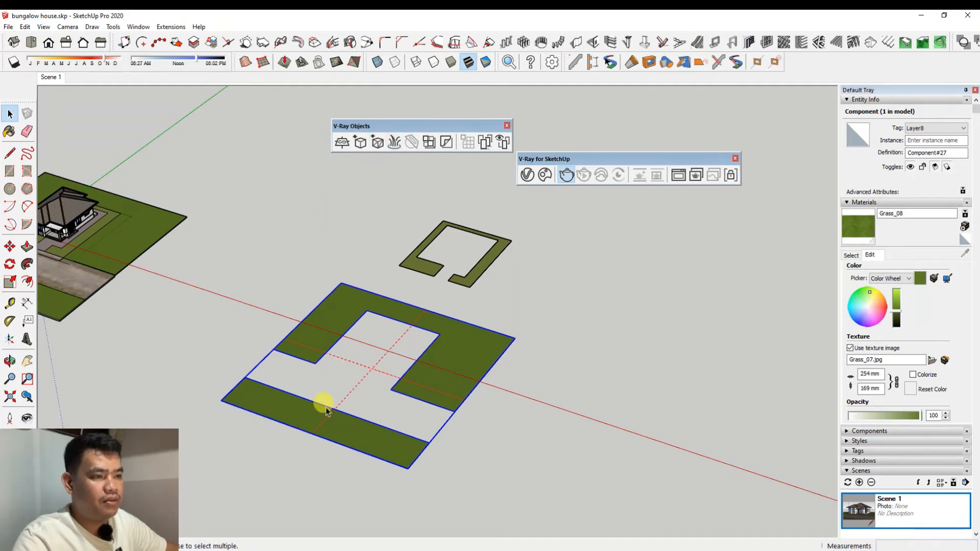
Add V-Ray Fur to the copied inner lawn group
scroll(325, 411, "up", 2)
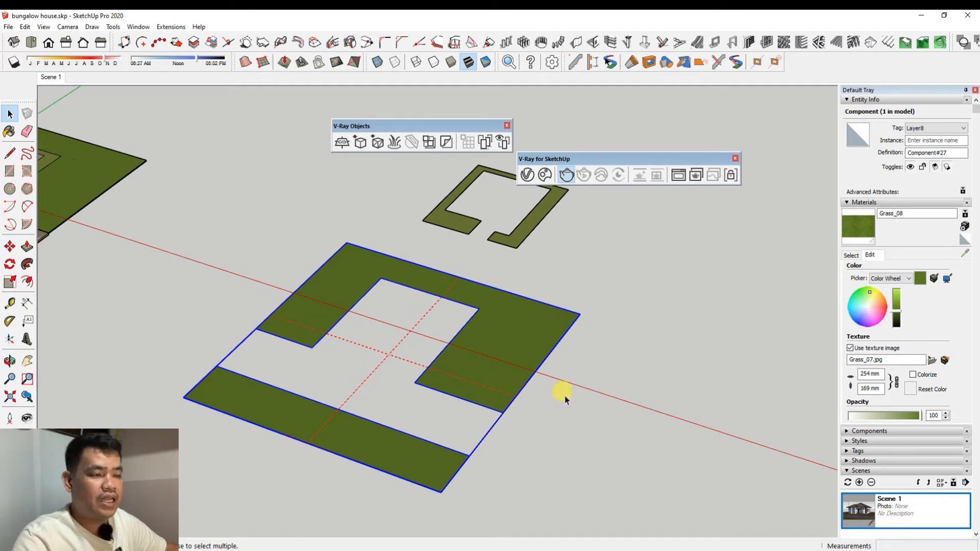
scroll(398, 357, "down", 2)
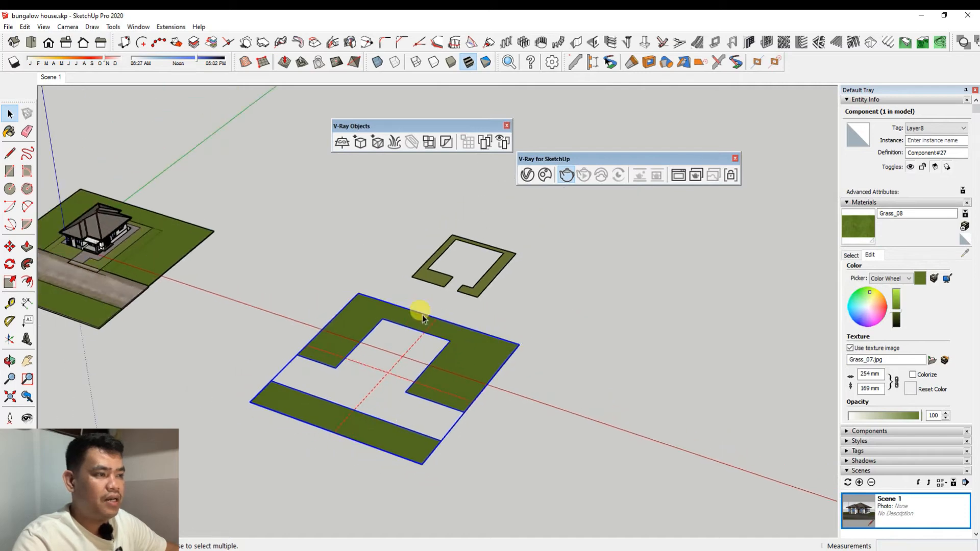
left_click(433, 277)
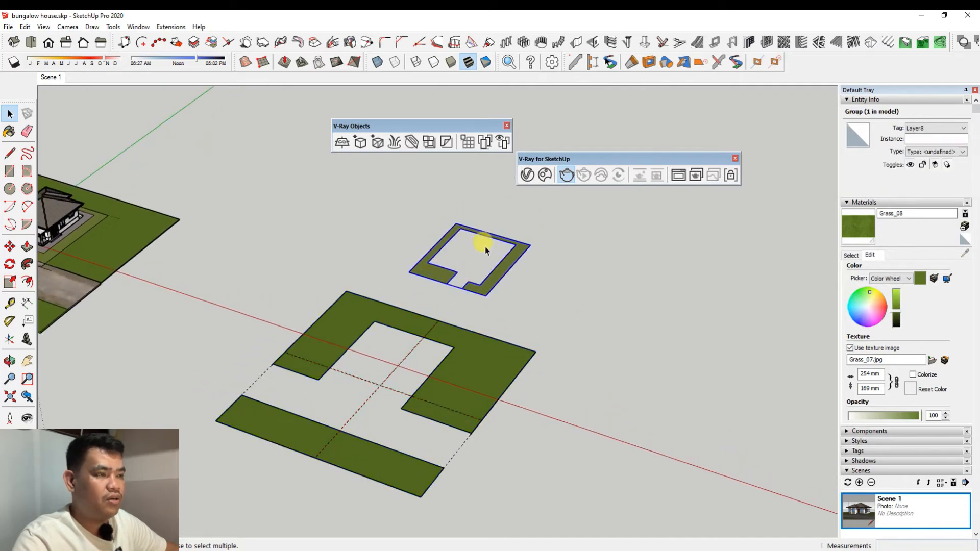
left_click(394, 144)
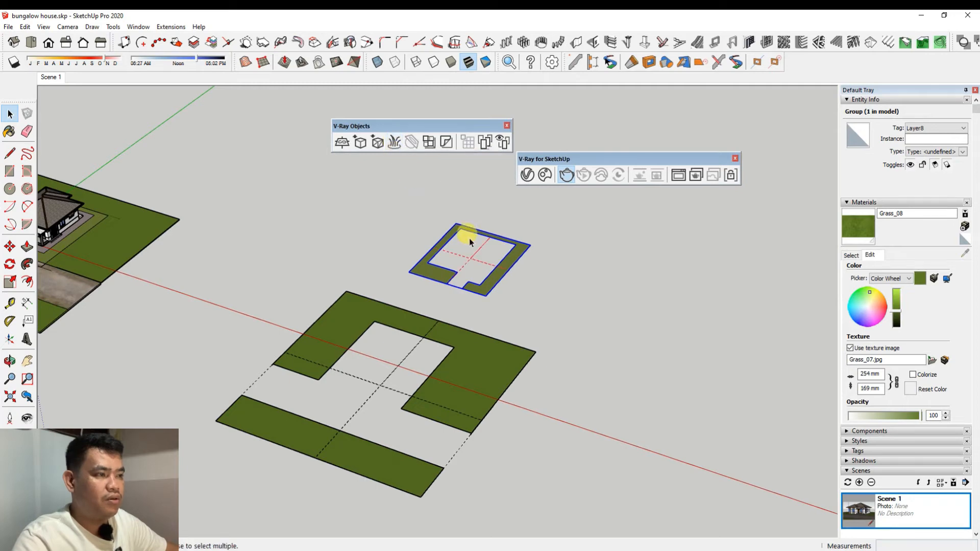
scroll(470, 262, "up", 3)
scroll(477, 258, "down", 3)
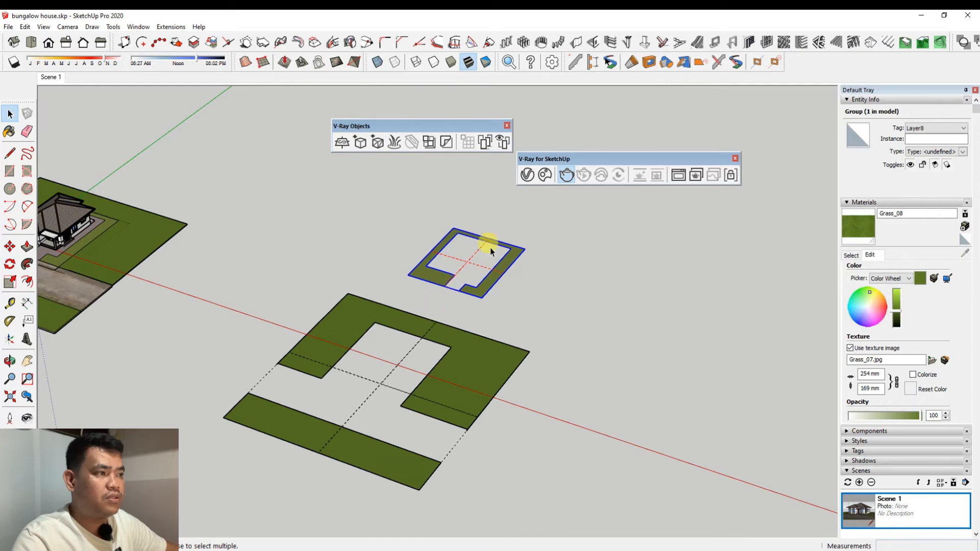
Open the geometries list in the V-Ray Asset Editor and rename the first fur object as grass 1
left_click(527, 175)
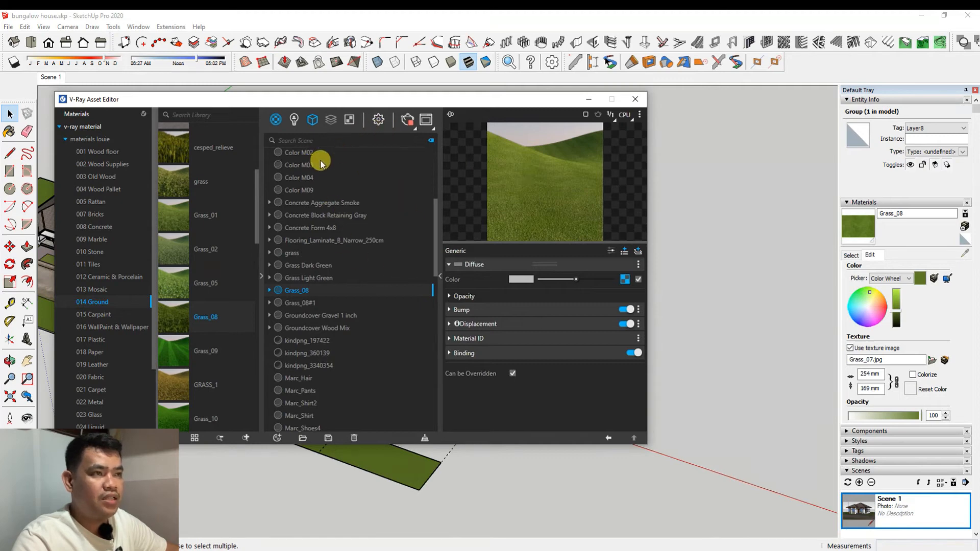
left_click(312, 120)
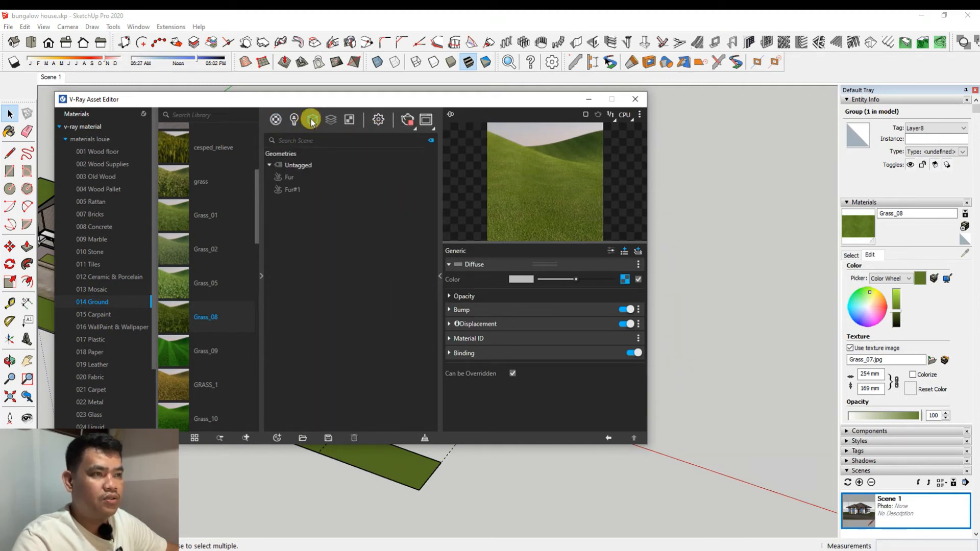
left_click(289, 177)
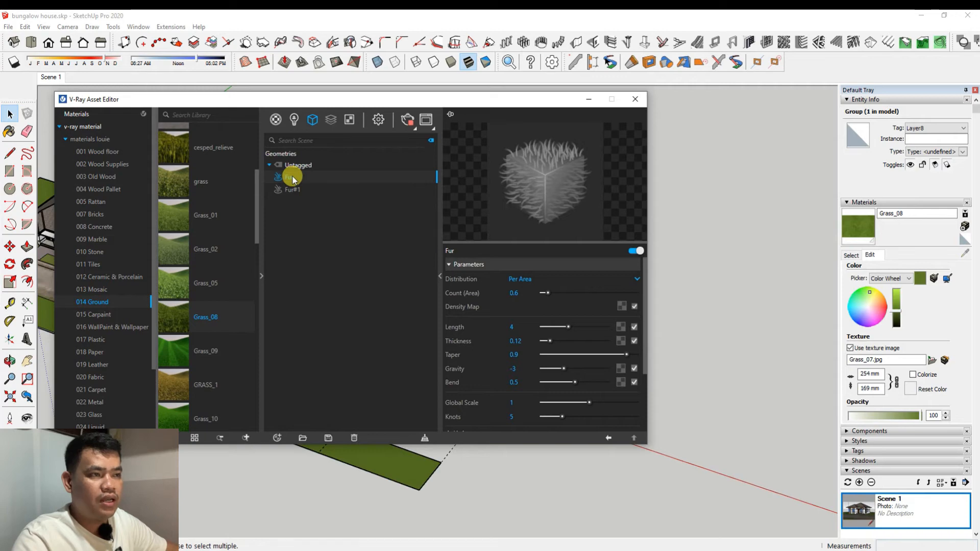
right_click(294, 179)
left_click(294, 182)
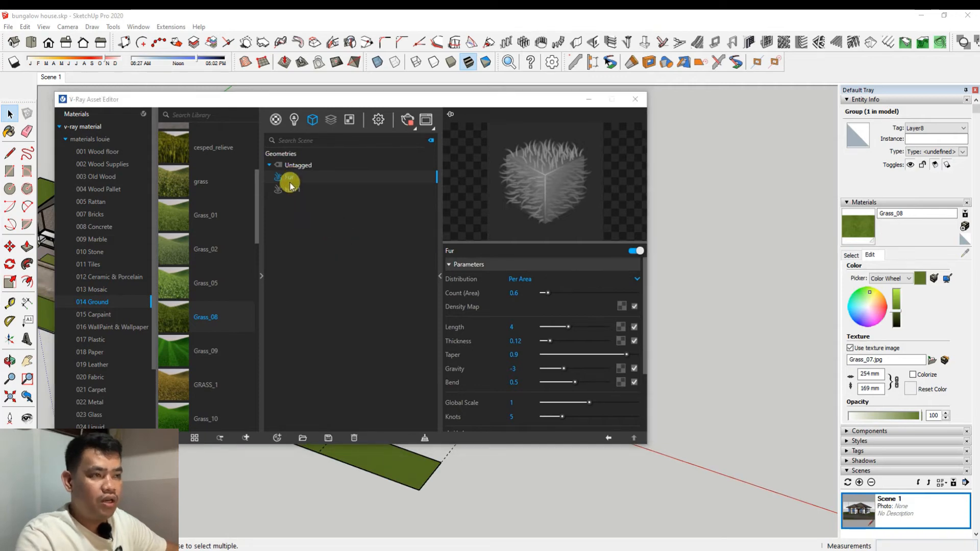
right_click(293, 181)
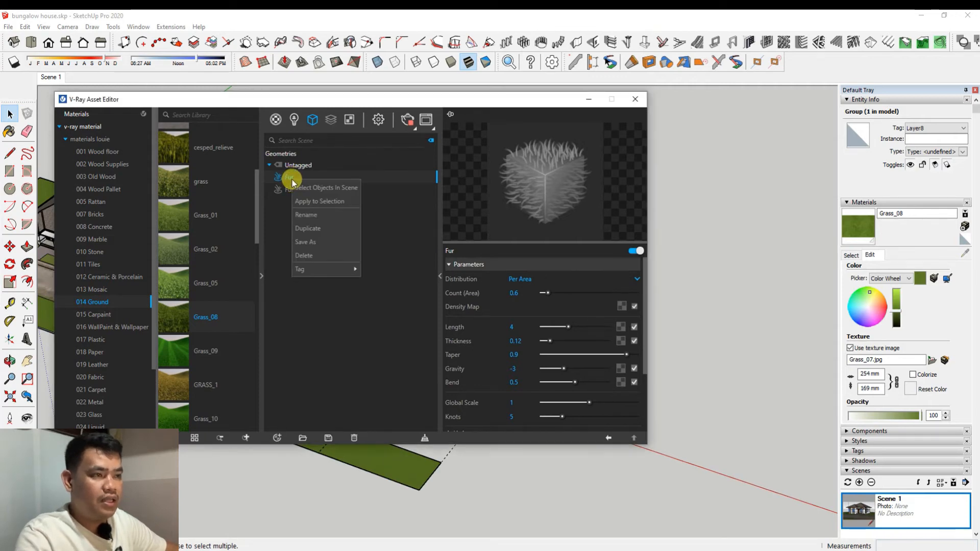
left_click(306, 216)
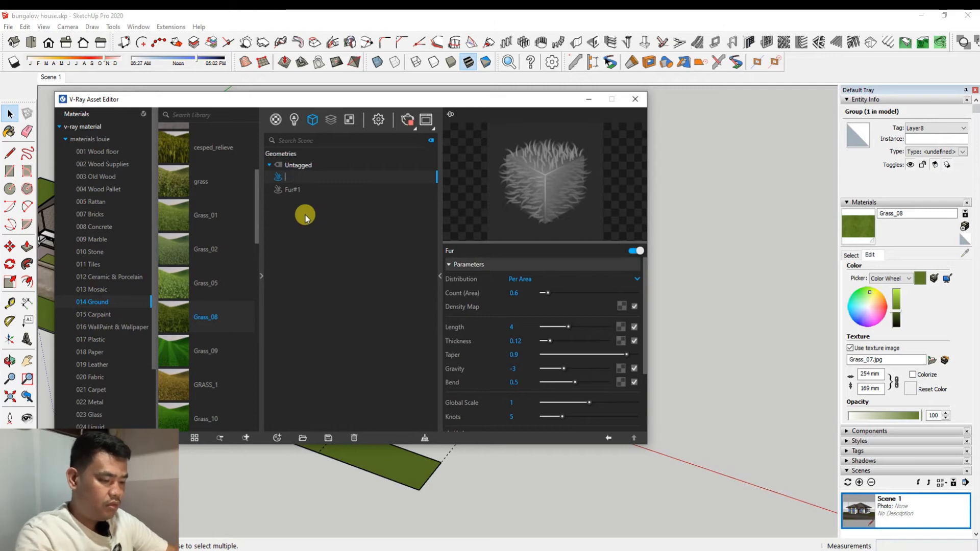
type("grass 1")
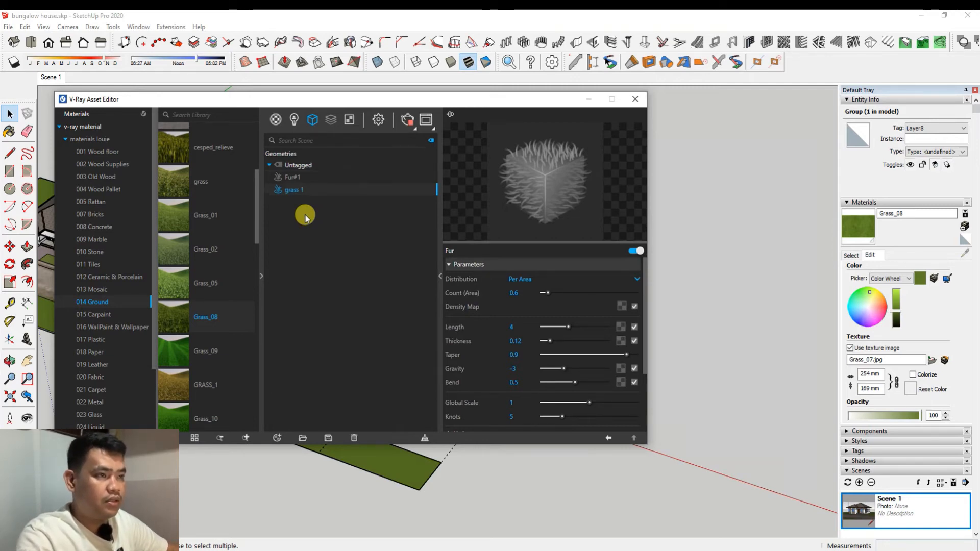
Rename the second fur object, Fur#1, as grass 2
right_click(294, 180)
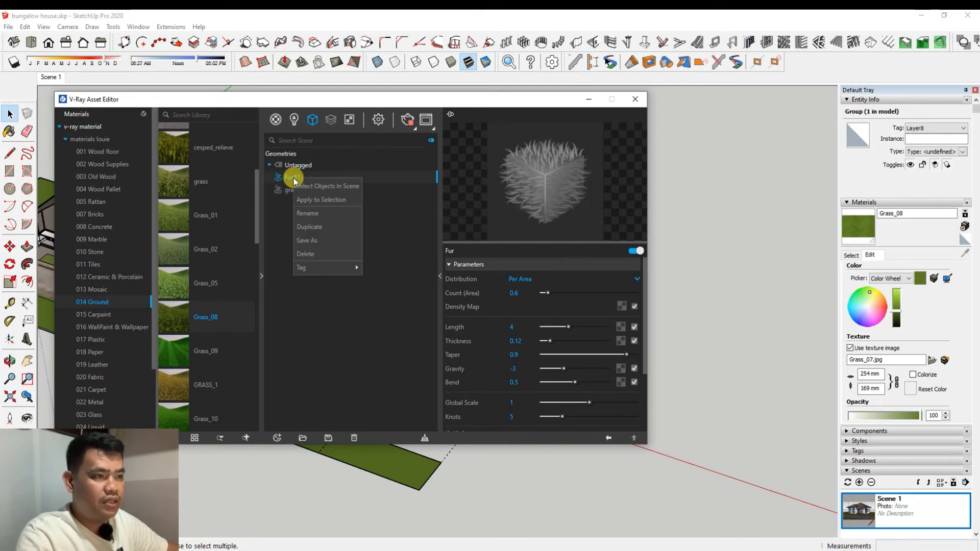
left_click(308, 214)
key("BackSpace")
key("BackSpace")
key("BackSpace")
key("BackSpace")
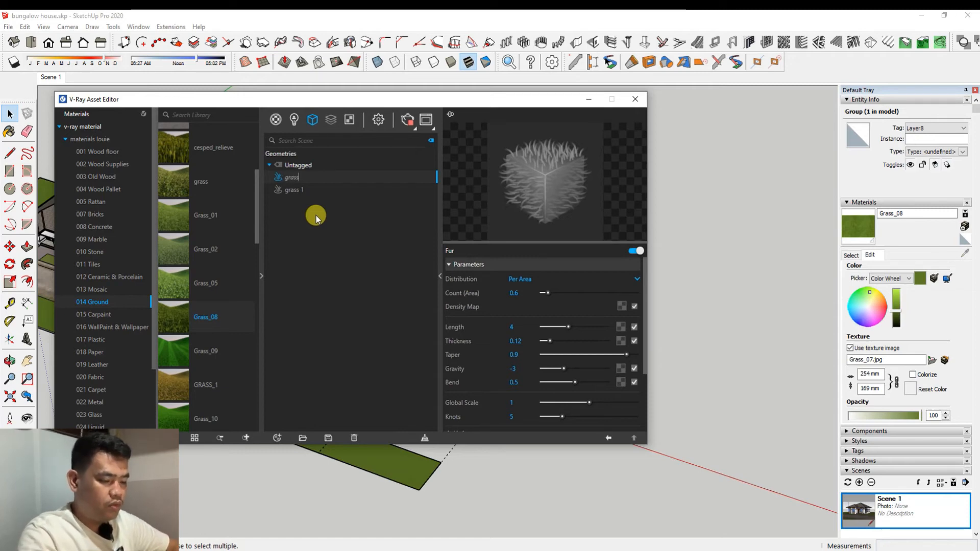
type("grass 2")
key("Return")
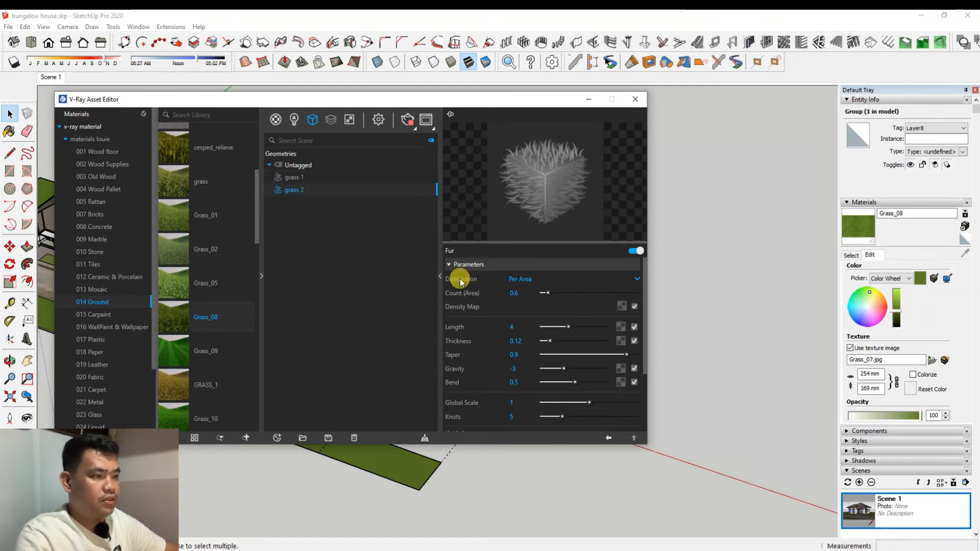
Set the fur length to 5 for grass 1 and 3 for grass 2, and minimize the Asset Editor
left_click(439, 278)
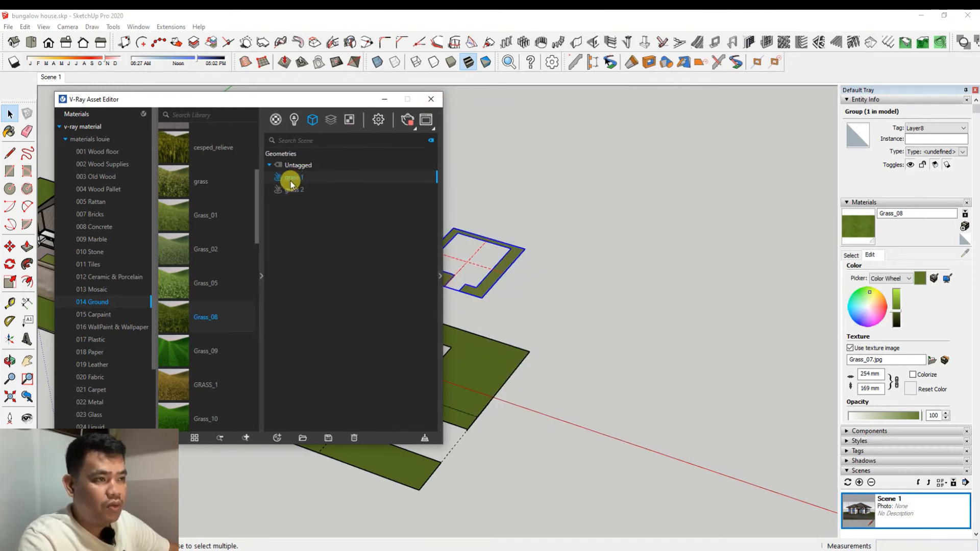
left_click(440, 278)
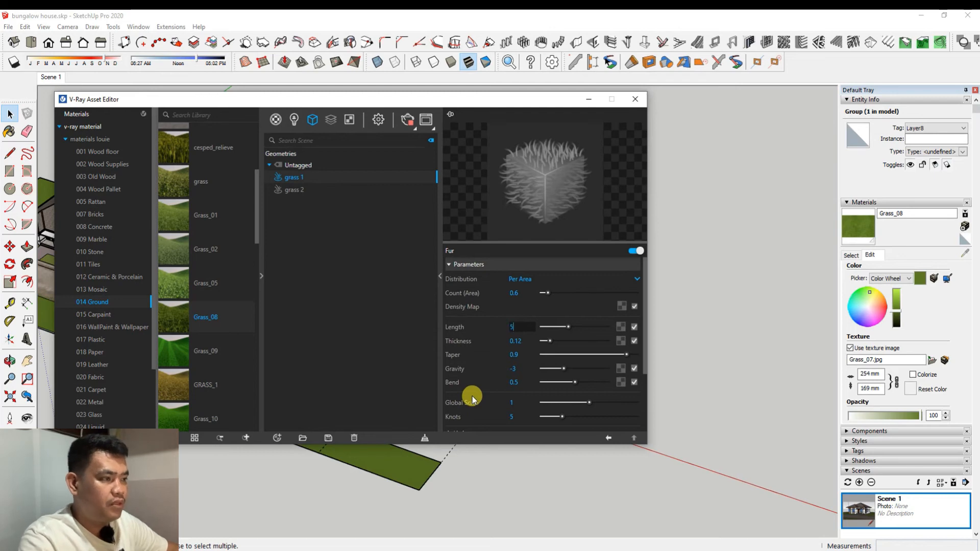
left_click(513, 291)
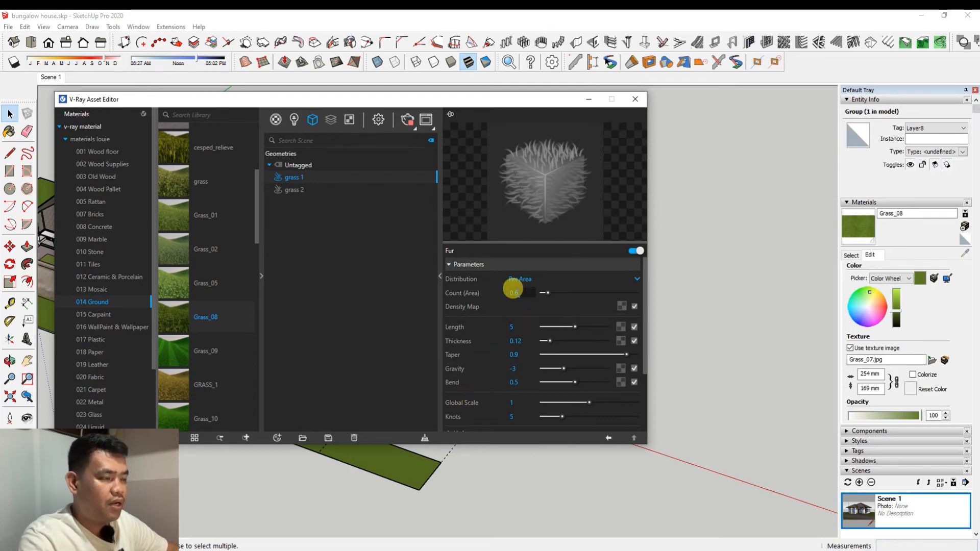
left_click(295, 190)
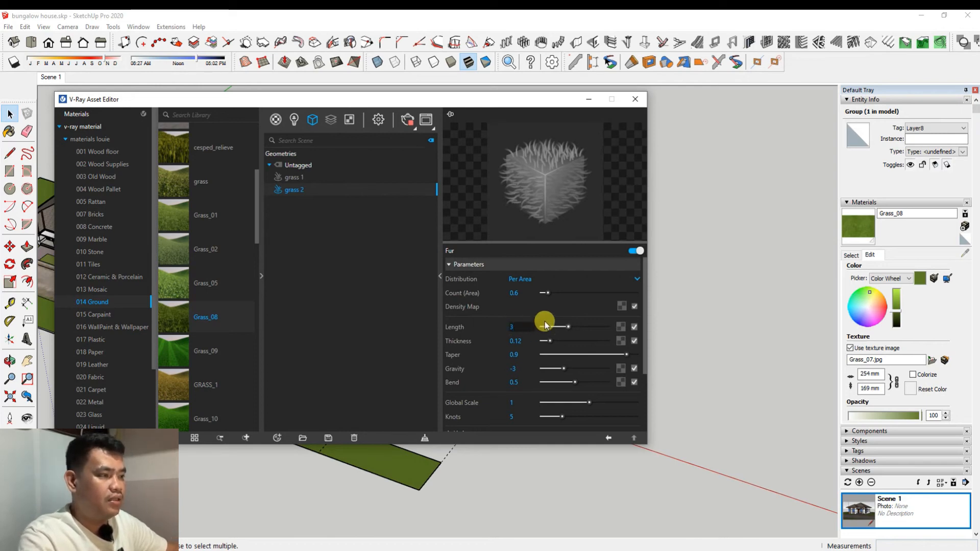
key("Return")
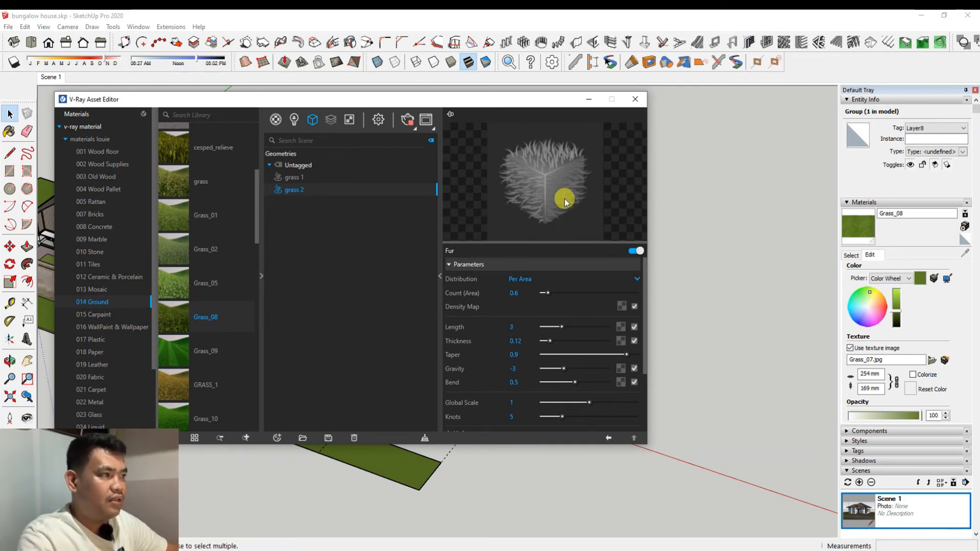
left_click(588, 101)
Move the outer grass component back onto the house site, matching its front corner to the corner of the original ground
scroll(485, 254, "down", 3)
middle_click_drag(448, 297, 345, 372)
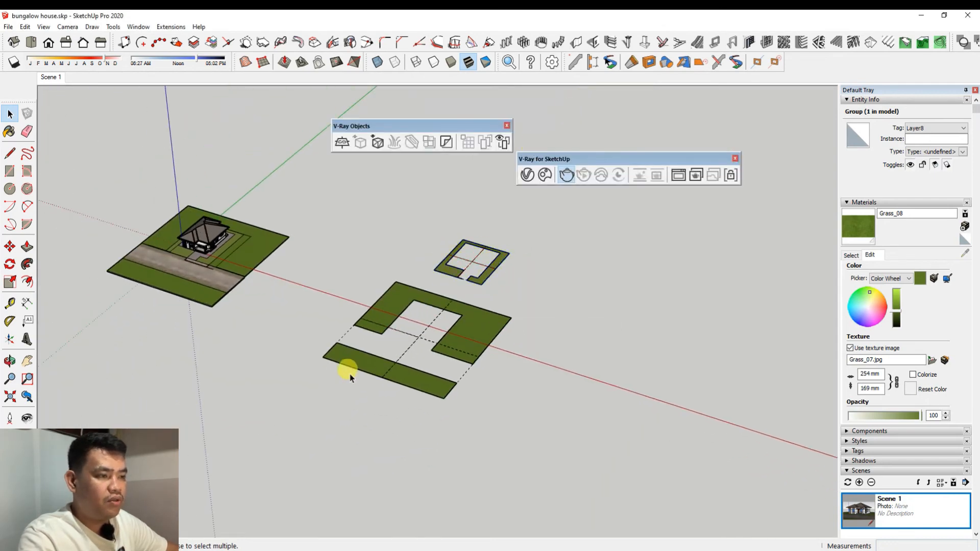
left_click(350, 367)
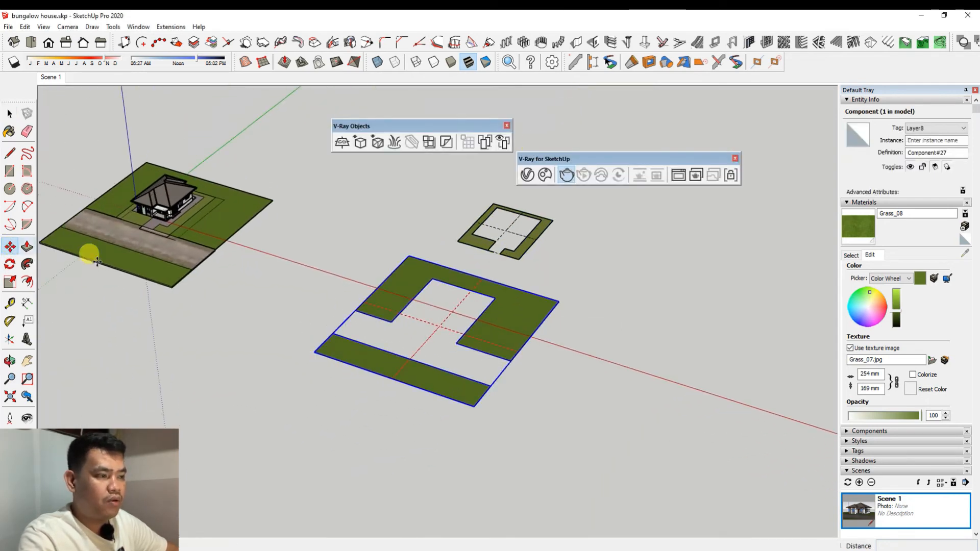
left_click(9, 246)
left_click_drag(472, 406, 200, 302)
scroll(186, 281, "up", 3)
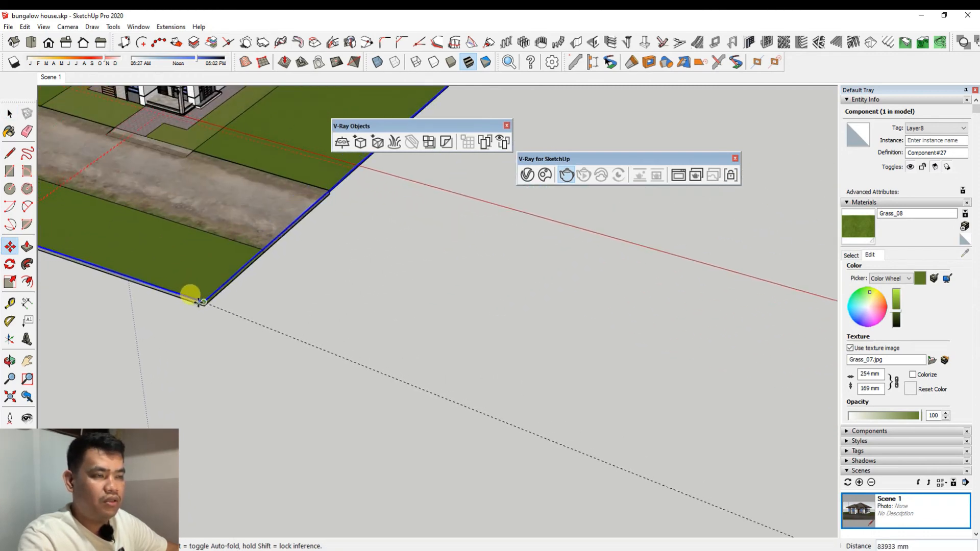
left_click(199, 302)
scroll(241, 296, "down", 5)
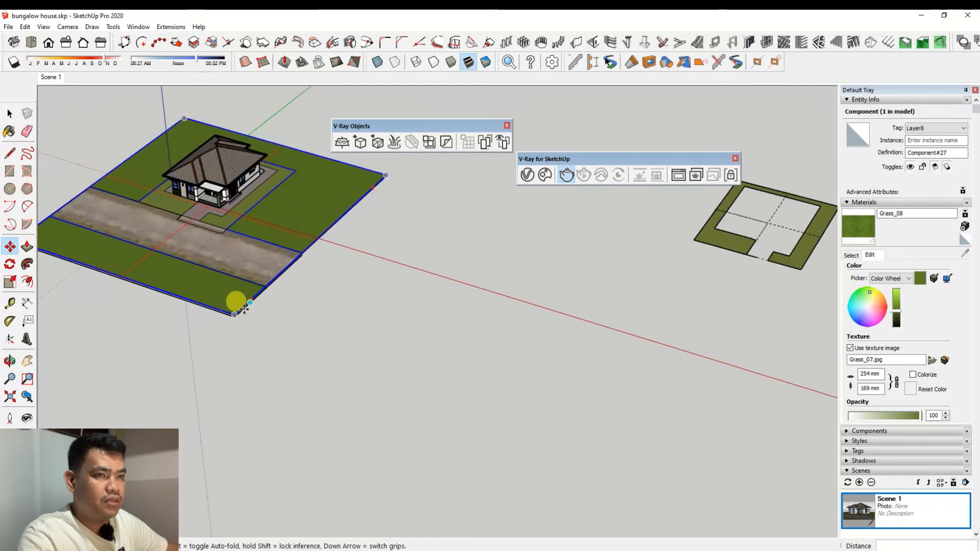
Move the inner lawn group back around the house, snapping its front corner to the original lawn corner beside the road
left_click(10, 113)
left_click(638, 250)
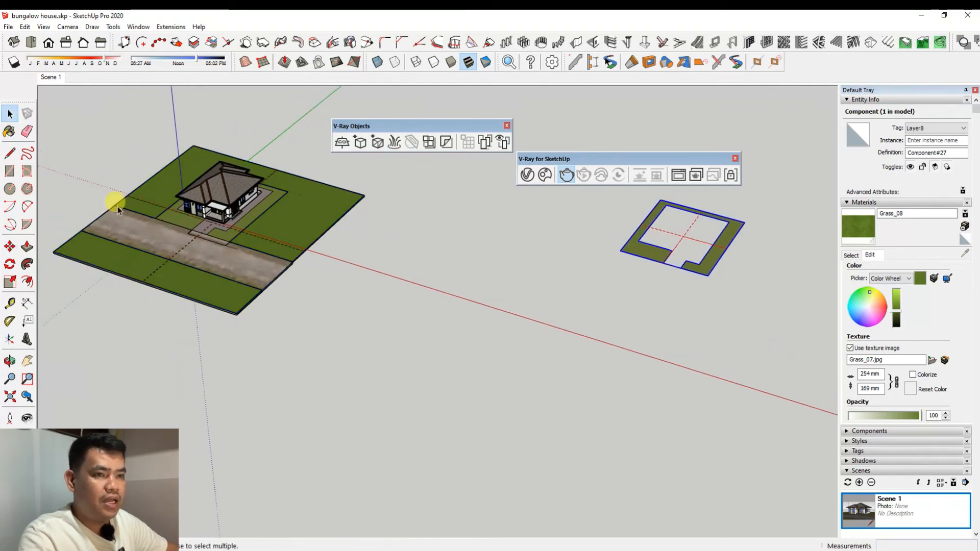
left_click(10, 247)
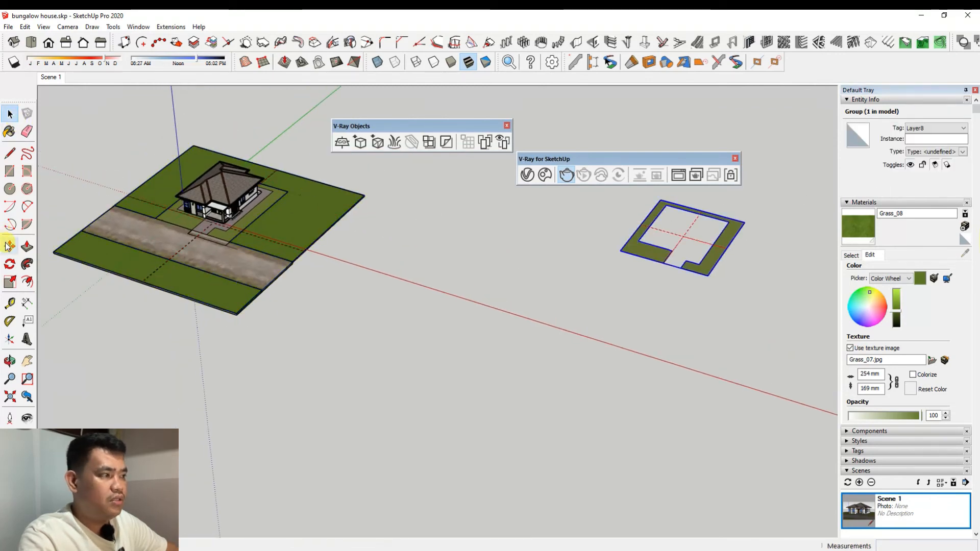
left_click(706, 267)
scroll(143, 213, "up", 6)
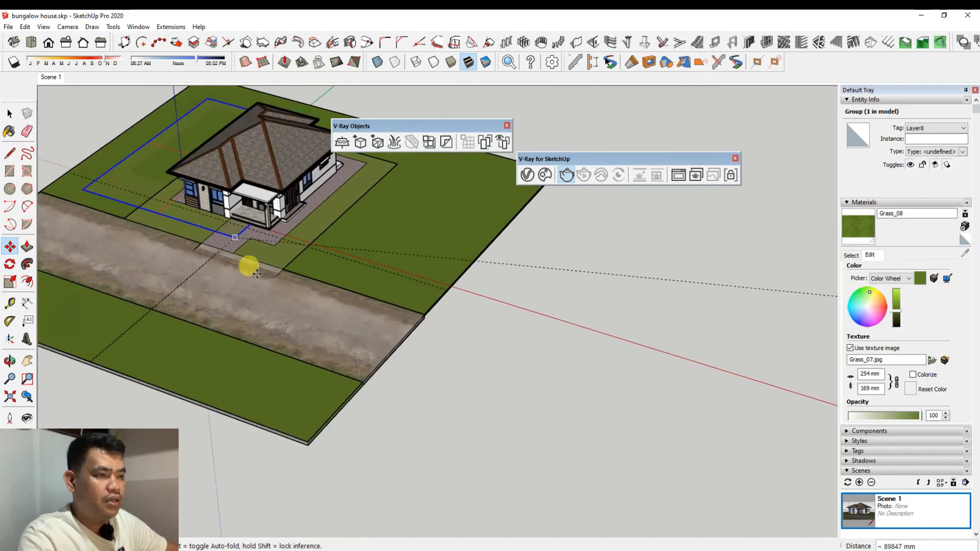
scroll(284, 252, "down", 2)
scroll(295, 282, "up", 5)
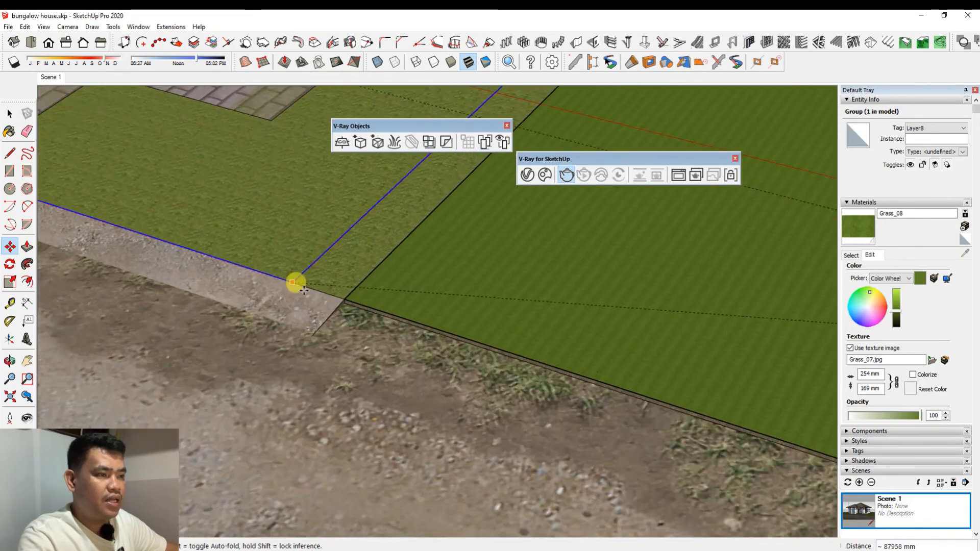
left_click(332, 302)
scroll(337, 301, "down", 5)
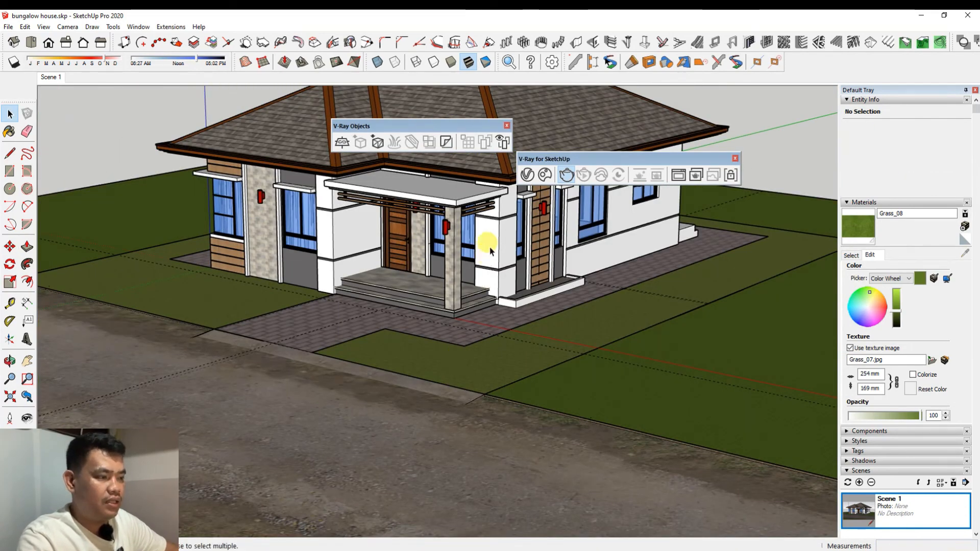
Frame a close view of the front porch and lawn at eye level and start a V-Ray render
scroll(488, 260, "up", 5)
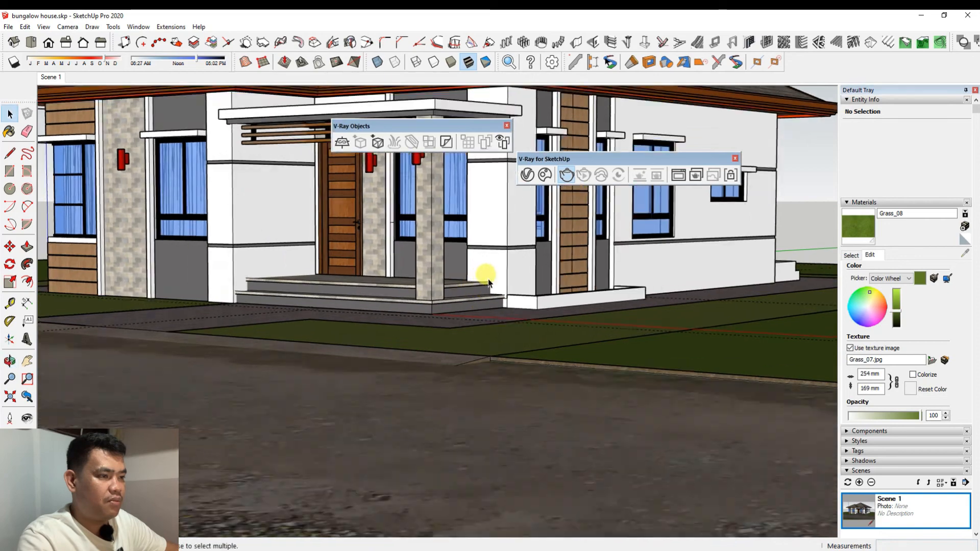
scroll(488, 278, "up", 3)
mouse_move(480, 276)
middle_mouse_down()
mouse_move(480, 288)
mouse_move(484, 277)
middle_mouse_up()
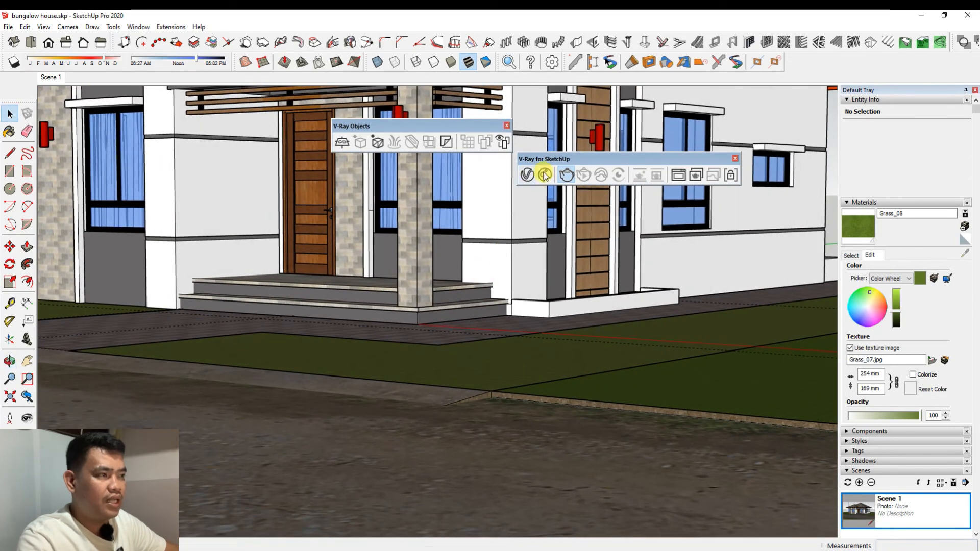
left_click(565, 176)
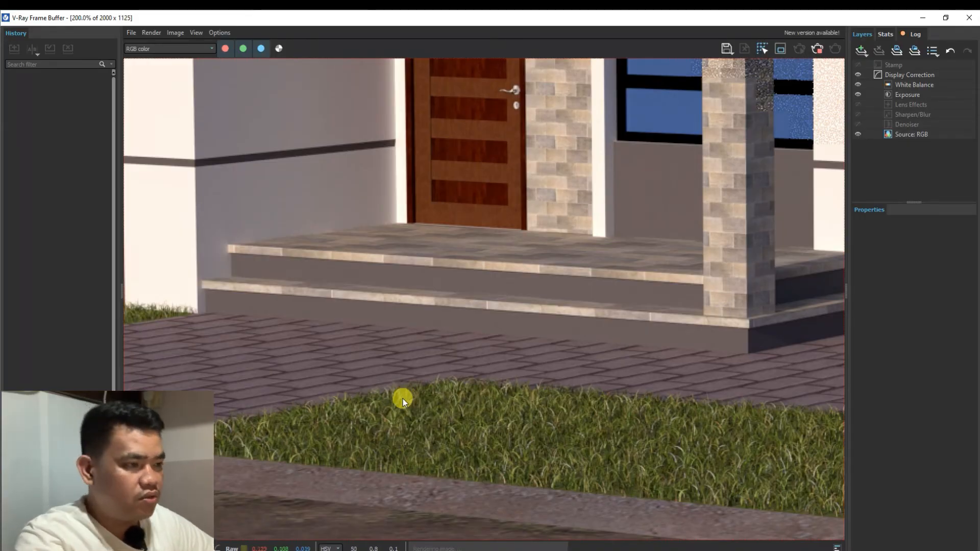
Examine the fur grass in the render, close up near the porch and across the whole lawn
middle_click_drag(541, 402, 478, 333)
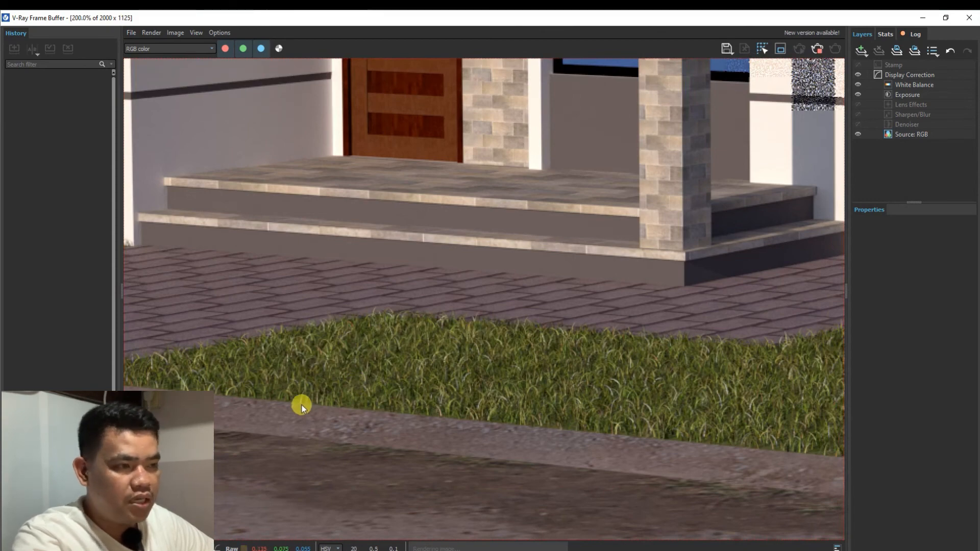
scroll(470, 350, "down", 2)
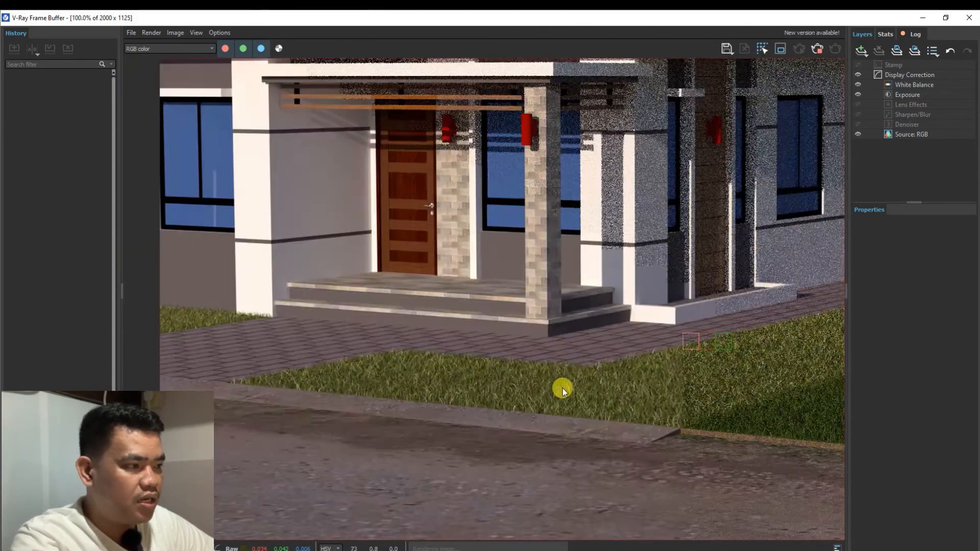
scroll(563, 388, "up", 2)
scroll(725, 376, "down", 3)
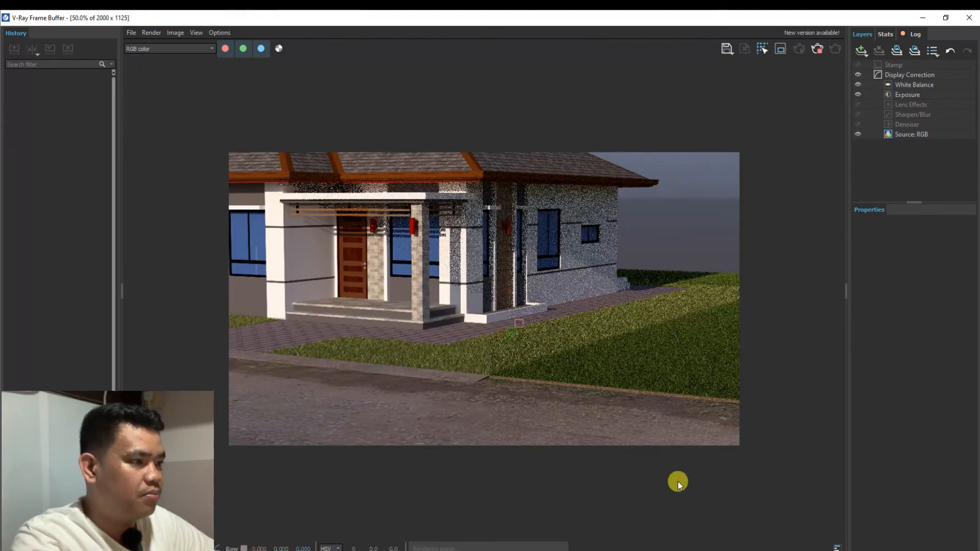
scroll(313, 350, "up", 2)
scroll(309, 354, "up", 1)
scroll(344, 359, "down", 1)
middle_click_drag(475, 292, 393, 303)
mouse_move(504, 370)
middle_mouse_down()
mouse_move(311, 369)
mouse_move(499, 381)
middle_mouse_up()
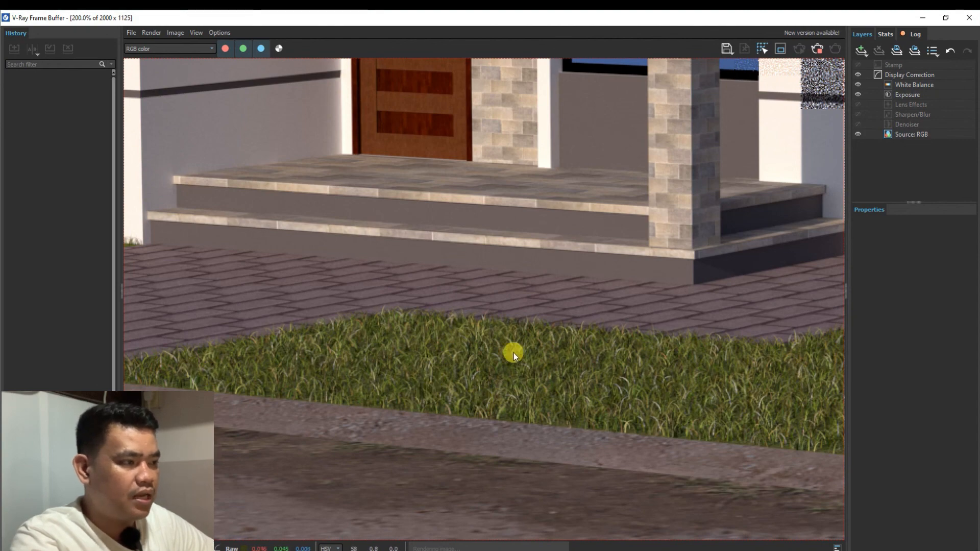
middle_click_drag(560, 405, 522, 419)
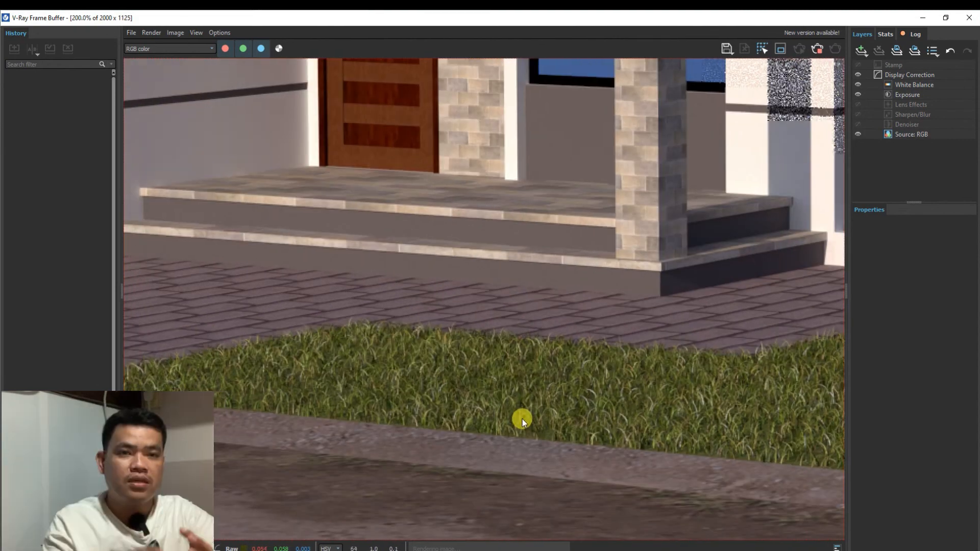